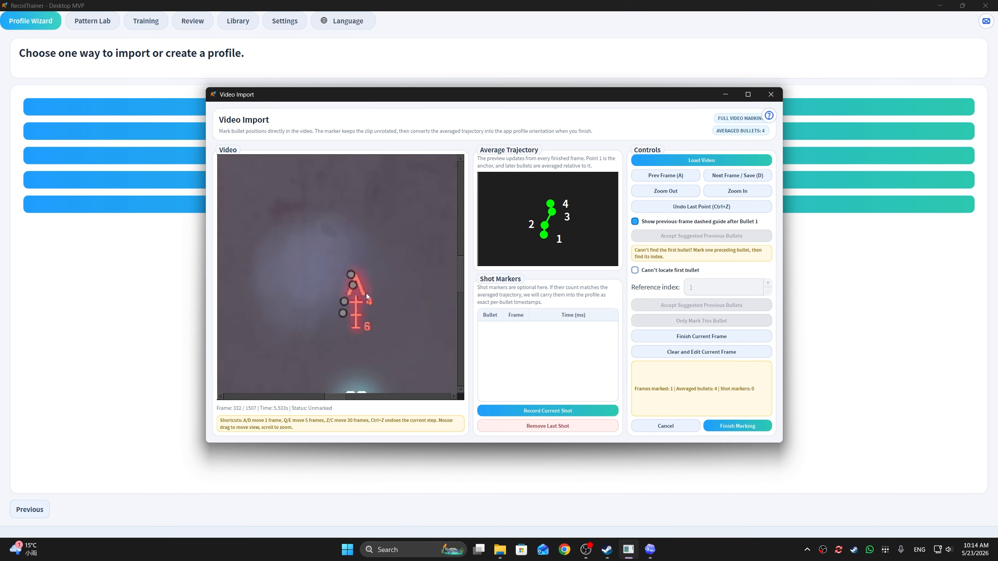
Step: Advance the clip to frame 357 and mark the lowest bullet hole as bullet 1
key("d")
key("d")
key("d")
key("d")
key("d")
key("d")
key("e")
key("e")
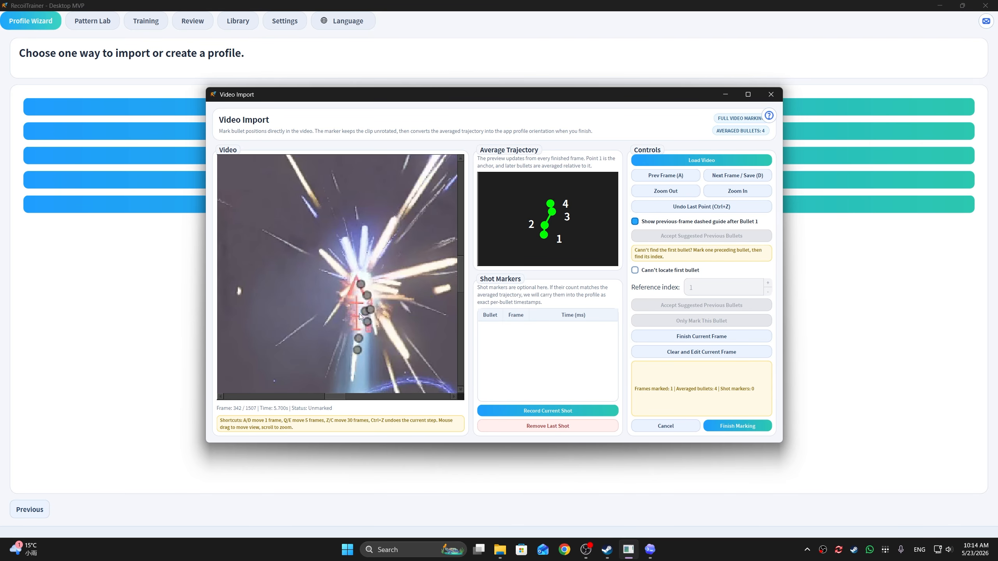
key("e")
key("e")
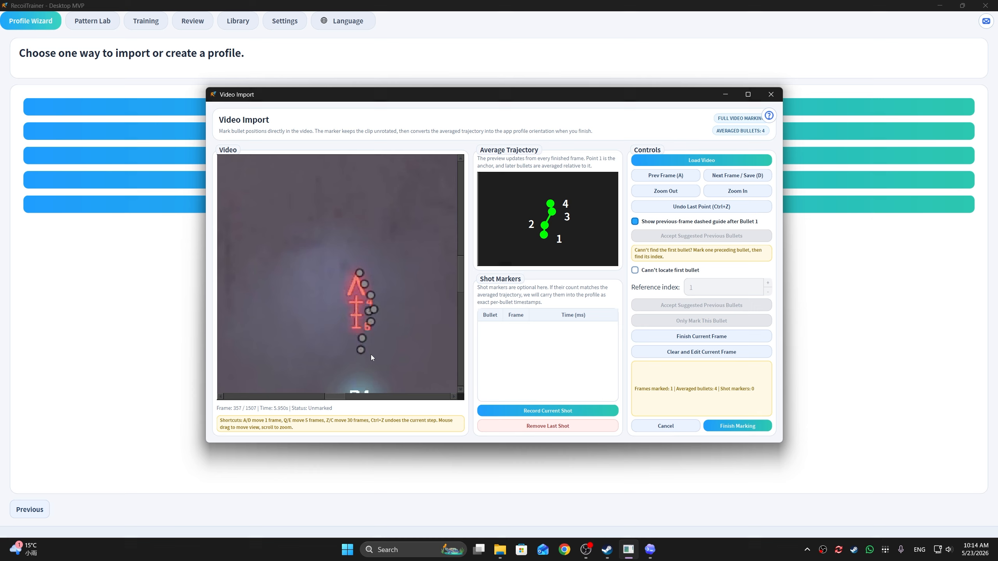
scroll(371, 354, "up", 4)
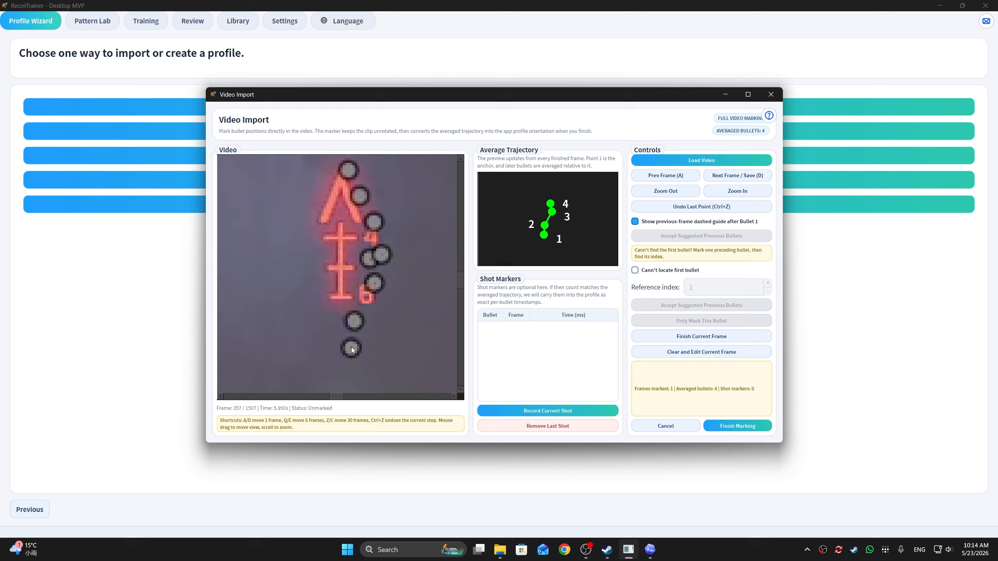
left_click(351, 347)
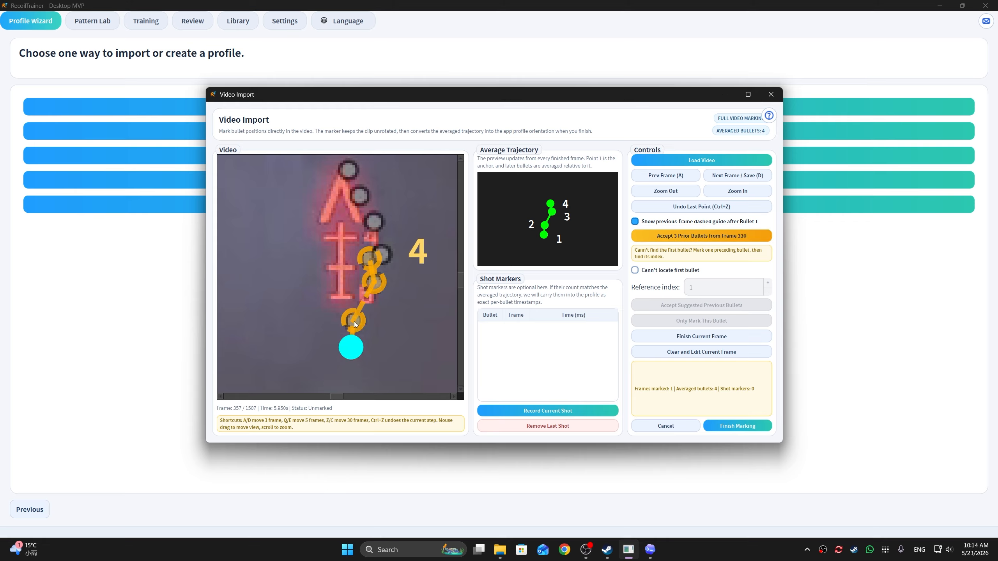
Step: Mark the remaining bullet holes on frame 357 in firing order up to bullet 8 and save the frame
left_click(354, 321)
left_click(374, 282)
left_click(369, 257)
left_click(382, 255)
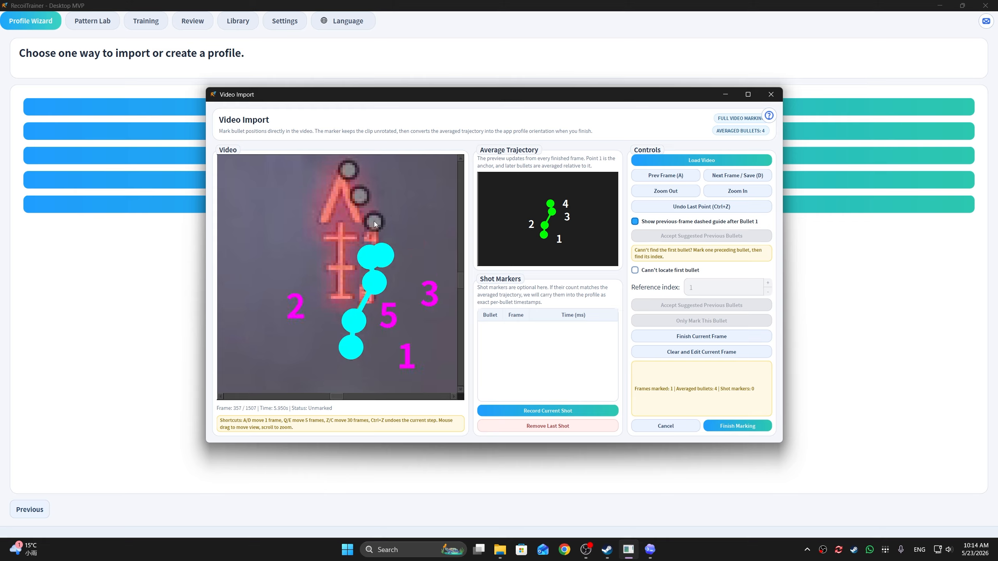
left_click(348, 170)
scroll(350, 170, "down", 1)
left_click_drag(350, 170, 346, 235)
key("d")
key("d")
key("d")
key("d")
key("d")
key("d")
key("d")
key("d")
key("d")
key("d")
key("d")
key("d")
key("d")
key("d")
key("d")
key("d")
key("d")
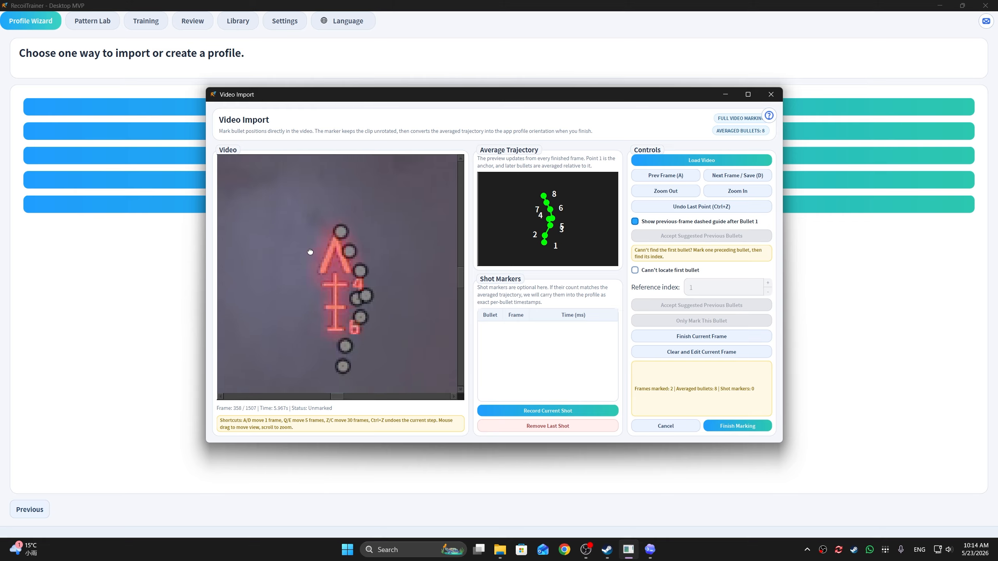
Step: Advance to frame 374, mark its lowest hole as bullet 1 and accept the 7 prior bullets from frame 357
left_click_drag(331, 289, 338, 265)
left_click(358, 378)
scroll(343, 313, "up", 2)
left_click_drag(343, 312, 341, 261)
scroll(392, 294, "down", 1)
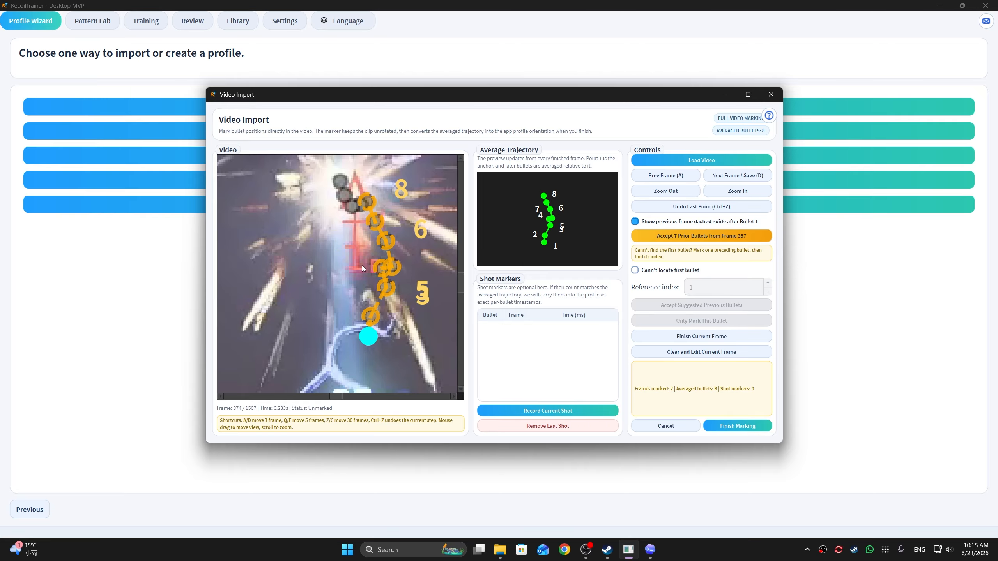
scroll(362, 266, "up", 1)
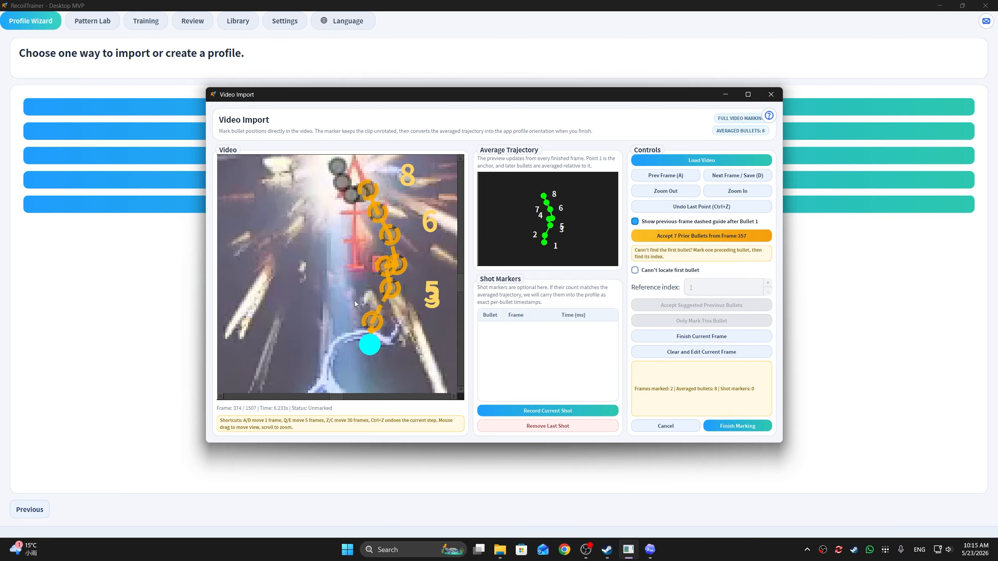
left_click_drag(354, 301, 324, 318)
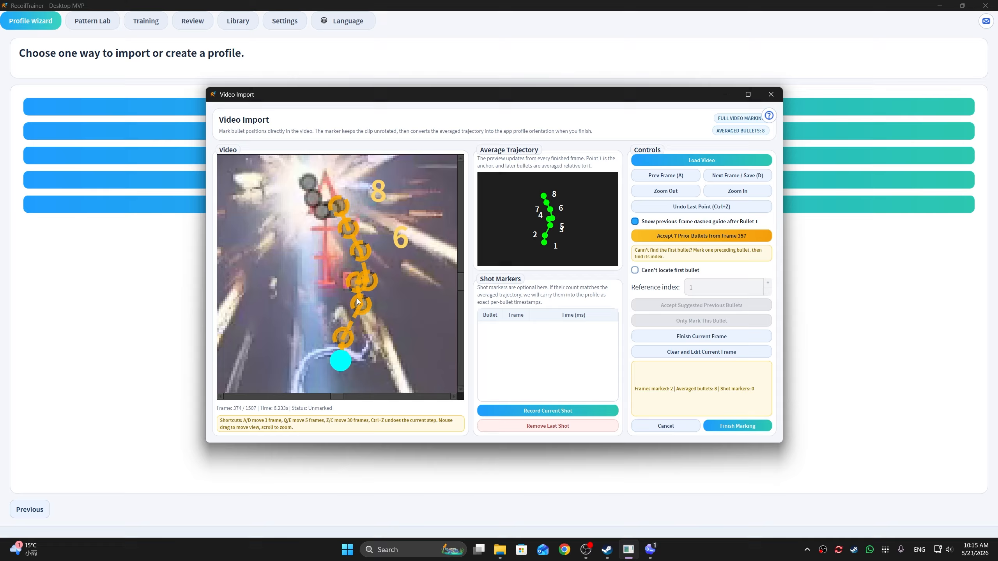
left_click(708, 237)
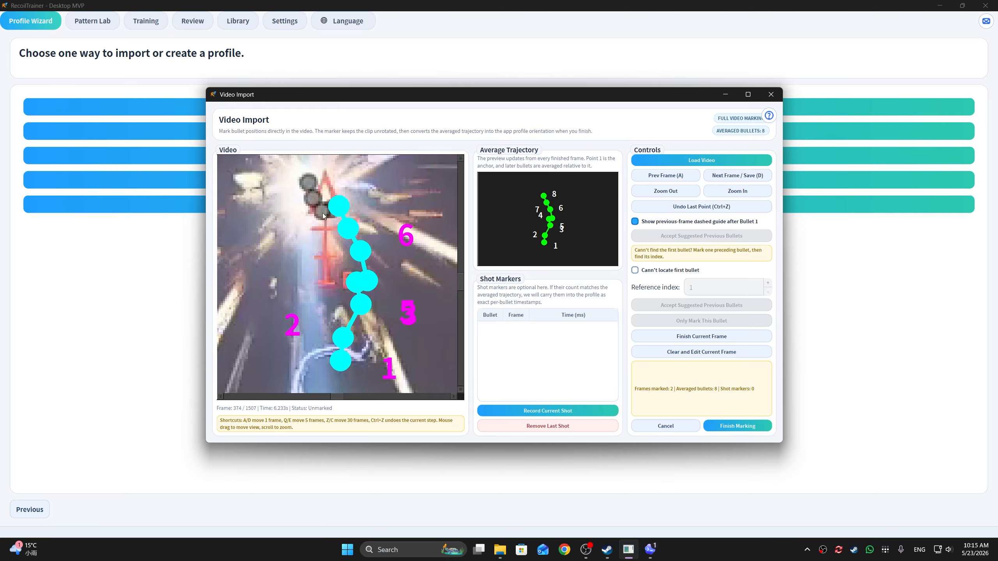
Step: Mark the new bullet holes on frame 374 up to bullet 12 and save the frame
scroll(322, 213, "up", 8)
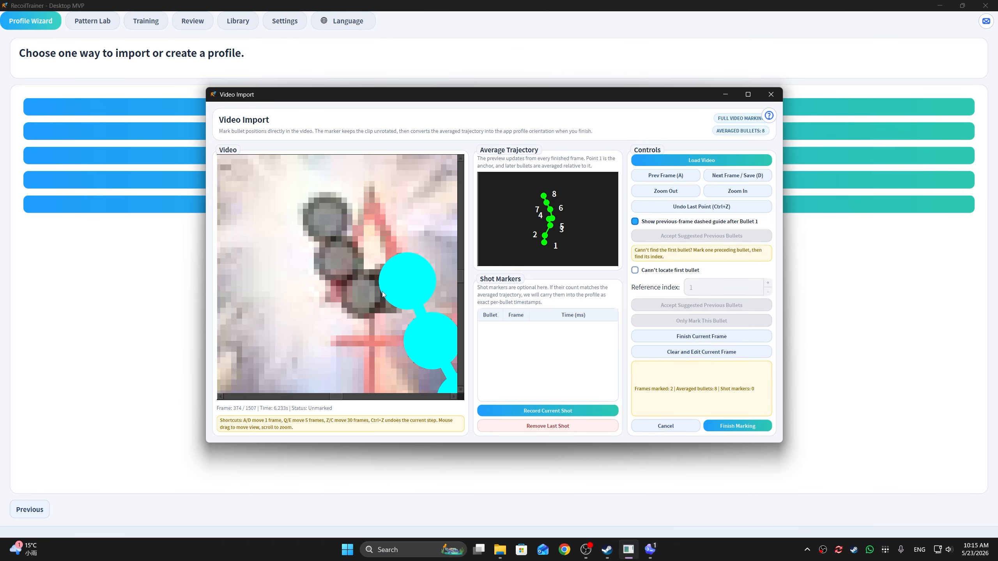
left_click(381, 293)
scroll(343, 268, "down", 6)
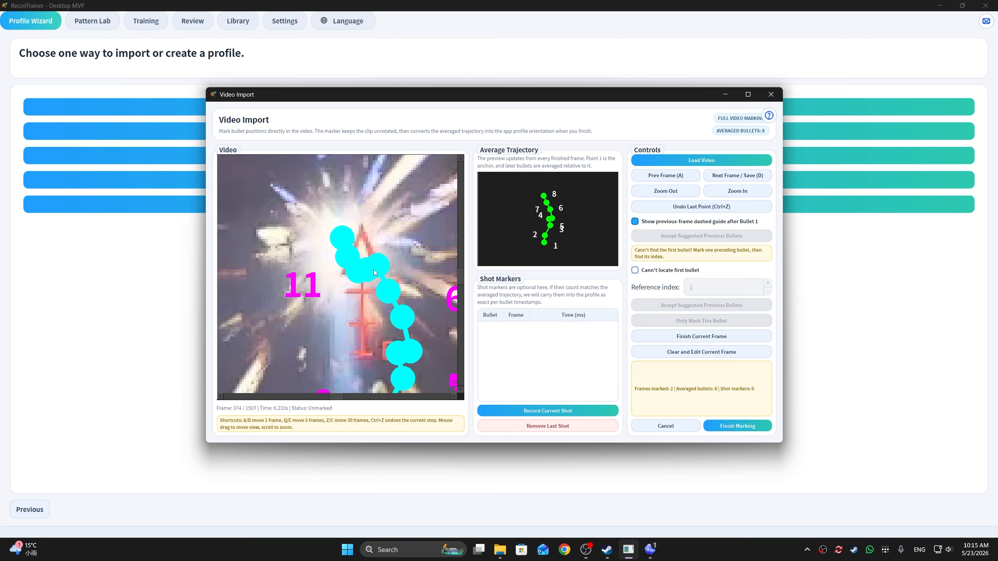
key("d")
scroll(373, 275, "down", 5)
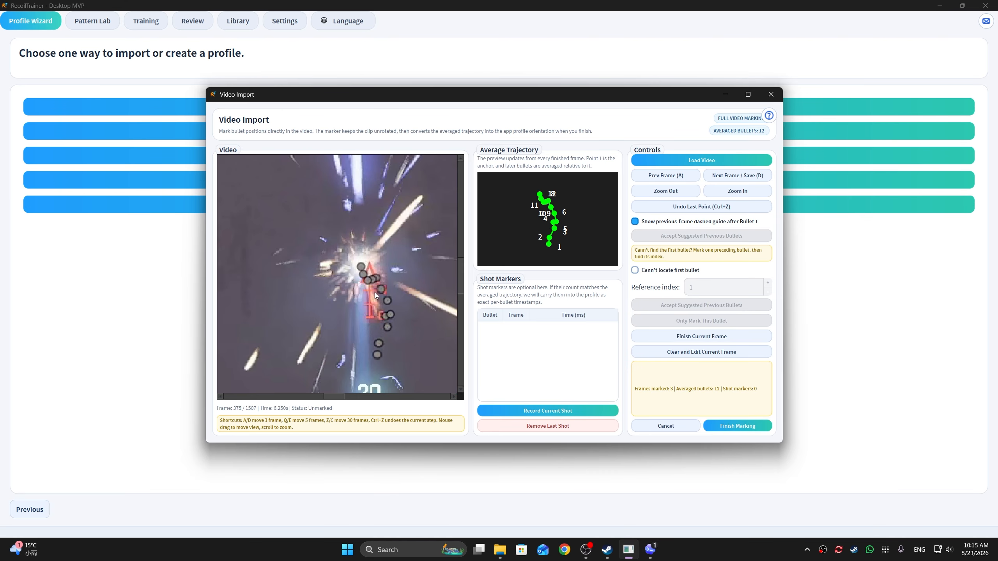
Step: Advance to frame 401 and mark the lowest bullet hole as bullet 1
key("d")
key("d")
key("d")
key("d")
key("d")
key("d")
key("d")
key("d")
key("d")
key("d")
key("d")
key("d")
key("d")
key("d")
key("d")
key("d")
key("d")
key("d")
key("d")
key("d")
key("d")
key("d")
key("d")
key("d")
key("d")
key("d")
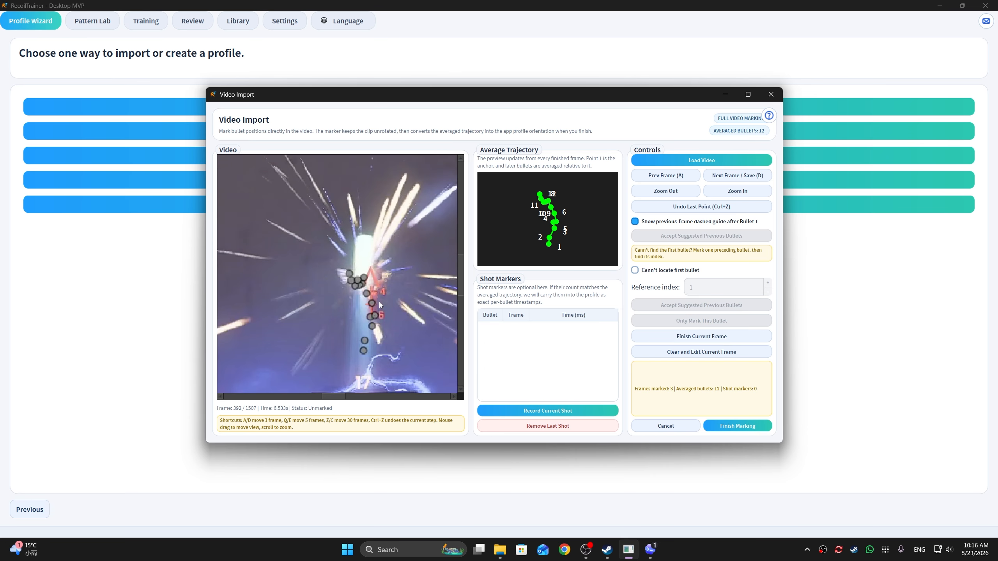
scroll(379, 302, "up", 5)
scroll(355, 353, "up", 5)
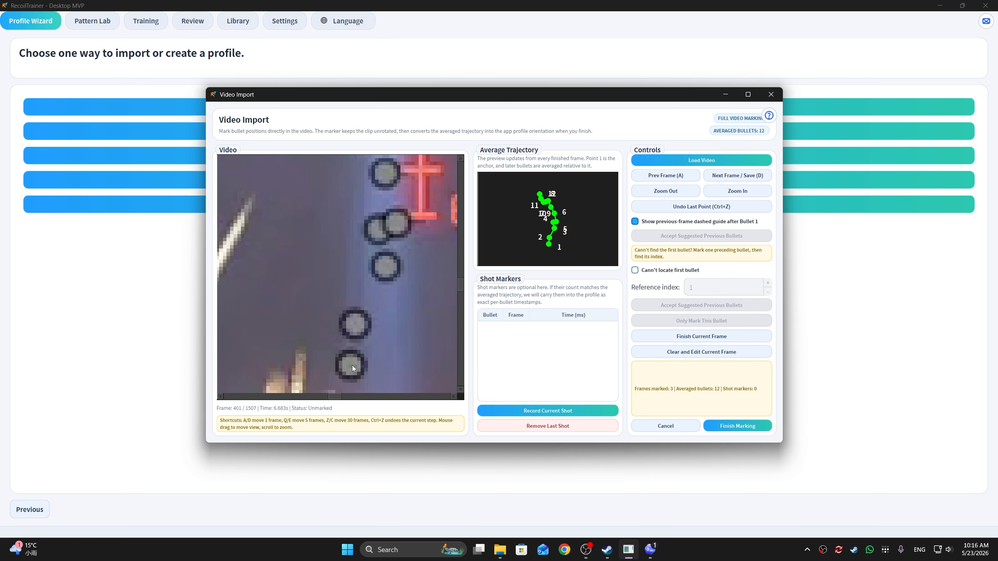
left_click(350, 365)
Step: Accept the 11 prior bullets from frame 374, mark the new holes on frame 401 and save the frame
scroll(352, 338, "down", 6)
left_click_drag(354, 232, 348, 298)
scroll(353, 289, "up", 3)
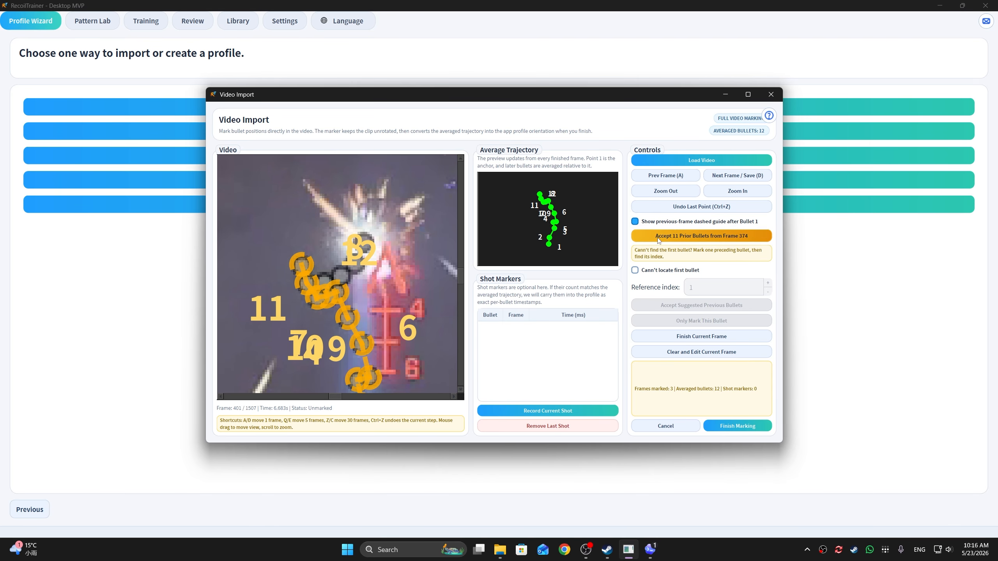
left_click(701, 235)
scroll(365, 260, "up", 3)
left_click(374, 240)
key("d")
key("d")
key("d")
key("d")
key("d")
key("d")
key("d")
key("d")
key("d")
key("d")
key("d")
key("d")
key("d")
key("d")
key("d")
key("d")
key("d")
key("d")
key("d")
key("d")
Step: On a further frame of the burst, accept the prior bullets, mark the new holes up to bullet 20 and save
left_click(701, 235)
left_click(350, 264)
key("d")
key("d")
key("d")
key("d")
key("d")
key("d")
key("d")
key("d")
key("d")
key("d")
key("d")
key("d")
key("d")
key("d")
key("d")
key("d")
key("d")
key("d")
key("d")
key("d")
scroll(350, 291, "down", 6)
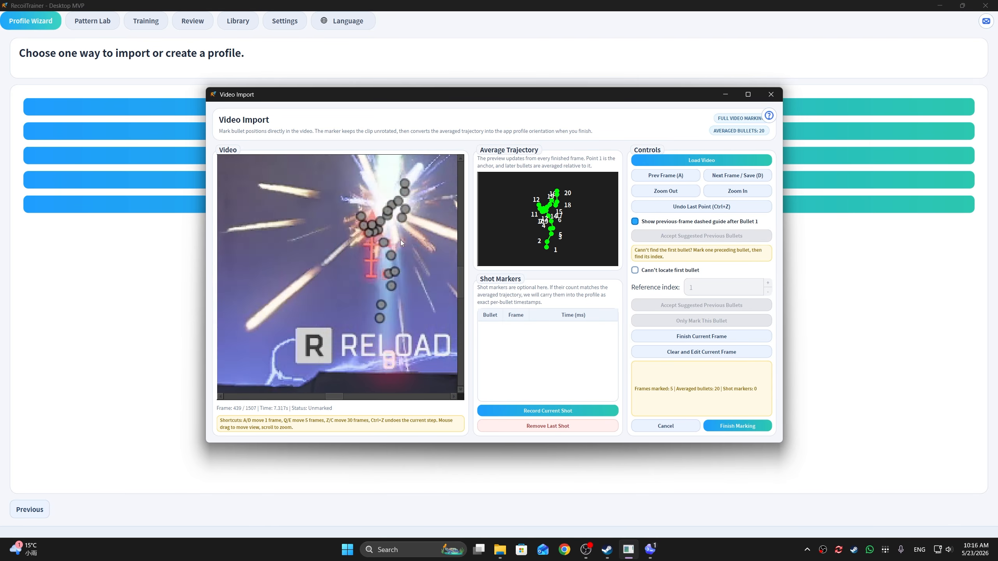
Step: Mark bullet 1 on frame 446, accept the prior bullets, add the new holes up to bullet 24 and save the frame
scroll(401, 240, "up", 6)
left_click(382, 346)
left_click(701, 236)
left_click(345, 329)
key("d")
key("d")
key("d")
key("d")
key("d")
key("d")
key("d")
key("d")
key("d")
key("d")
key("d")
key("d")
key("d")
key("d")
key("d")
key("d")
key("d")
key("d")
key("d")
key("d")
Step: Advance to frame 467 and mark the lowest bullet hole as bullet 1
scroll(374, 294, "down", 6)
scroll(337, 346, "up", 5)
left_click(334, 350)
scroll(335, 277, "up", 4)
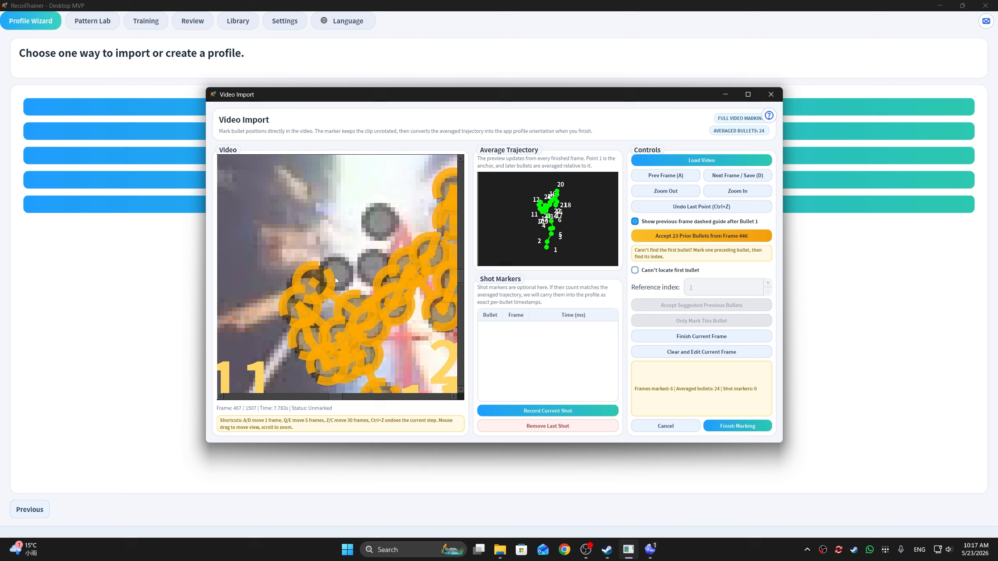
Step: Accept the 23 prior bullets from frame 446, mark the new bullet holes on frame 467 and save the frame
left_click(701, 236)
left_click(358, 274)
left_click(375, 225)
scroll(342, 361, "down", 6)
key("d")
key("d")
key("d")
key("d")
key("d")
key("d")
key("d")
key("d")
key("d")
key("d")
key("d")
key("d")
key("d")
key("d")
key("d")
key("d")
key("d")
key("d")
key("d")
key("d")
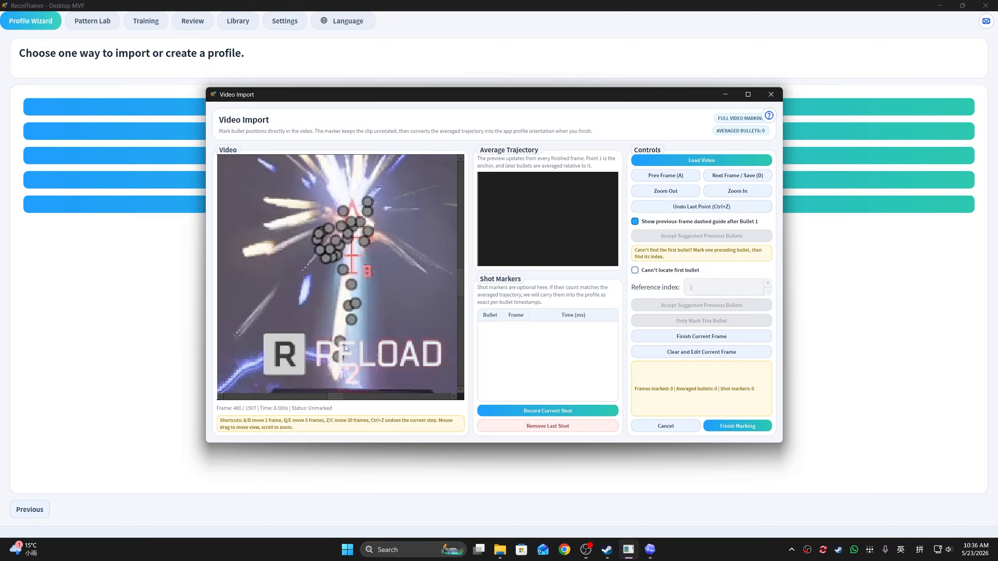
Step: On frame 480 of the unmarked clip, mark bullets 1 to 7 in firing order from the lowest hole and save the frame
scroll(345, 345, "up", 2)
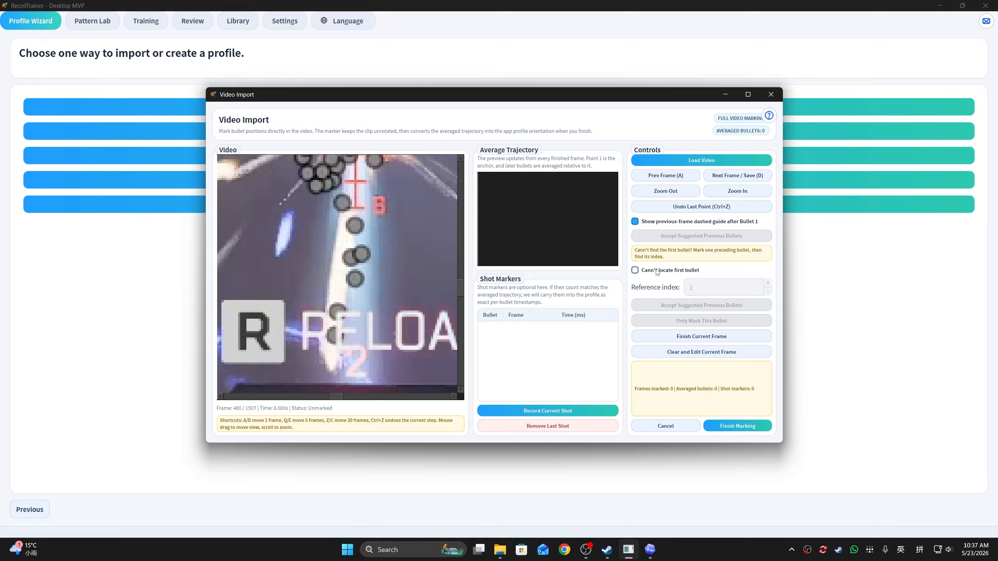
scroll(334, 316, "up", 2)
left_click(334, 345)
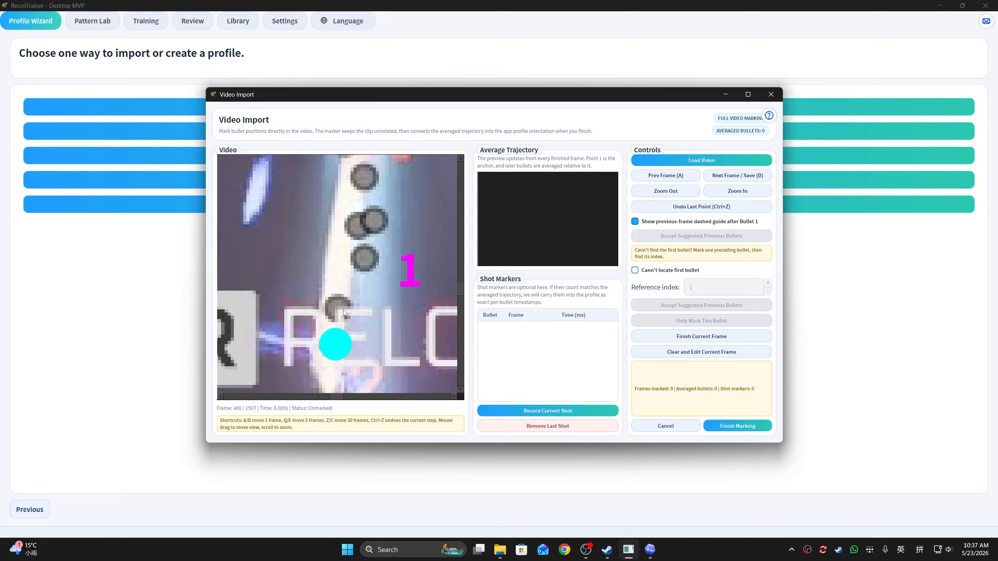
left_click(318, 311)
left_click(343, 261)
left_click(334, 229)
left_click(361, 308)
left_click(350, 267)
left_click(331, 232)
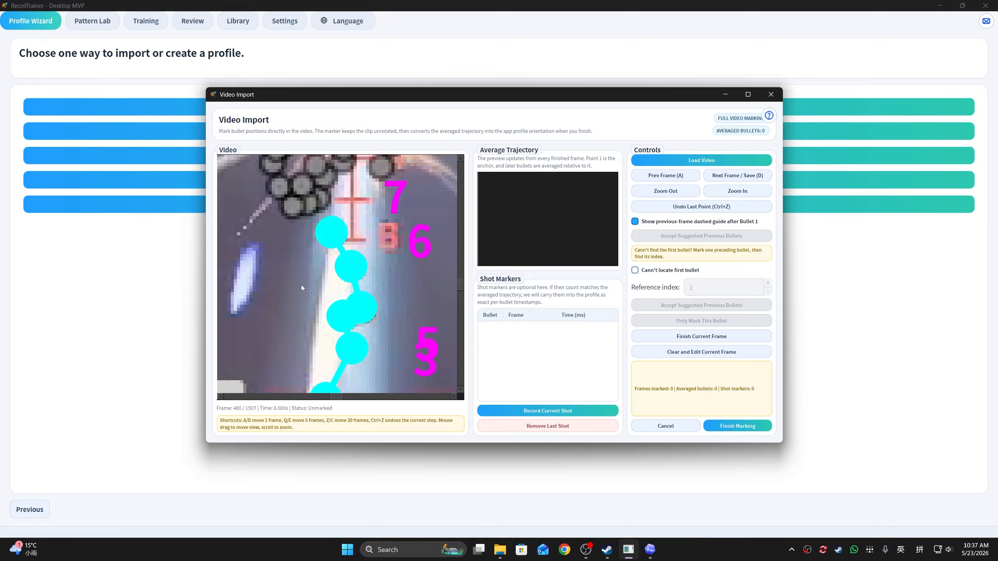
scroll(301, 285, "down", 3)
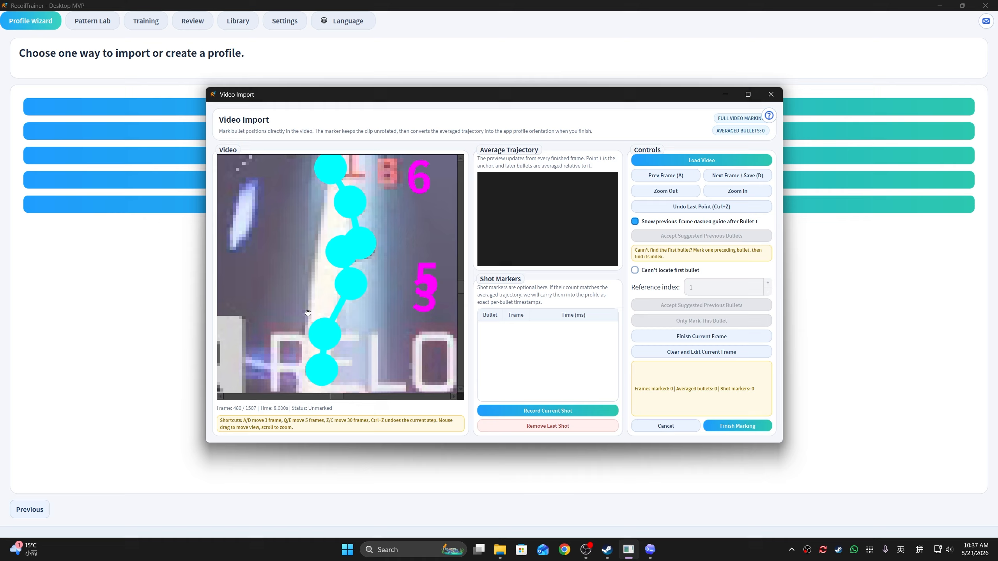
key("d")
Step: Enable the option for an unlocatable first bullet, mark the third bullet hole on frame 481 and set its reference index to 3
scroll(356, 371, "up", 6)
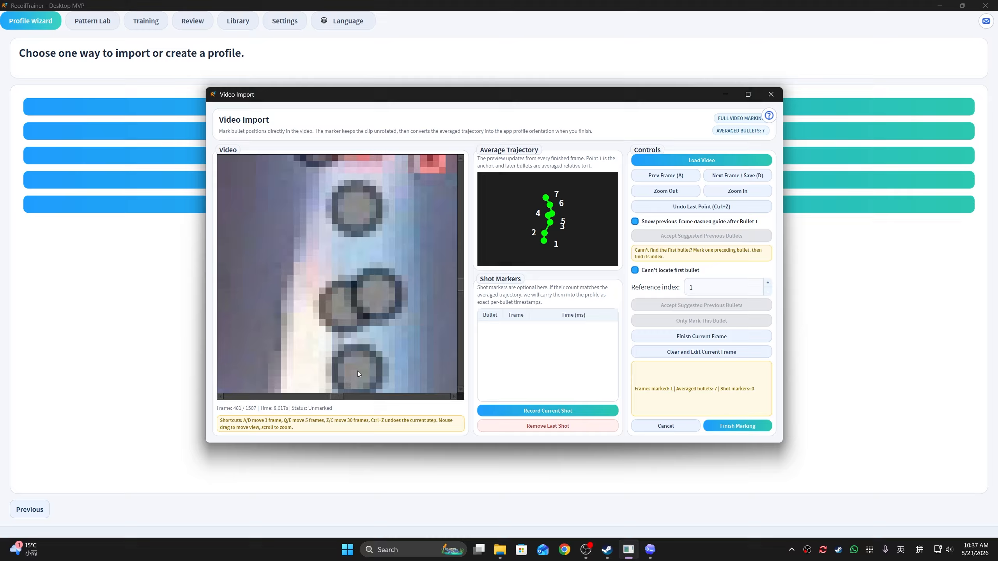
left_click(357, 371)
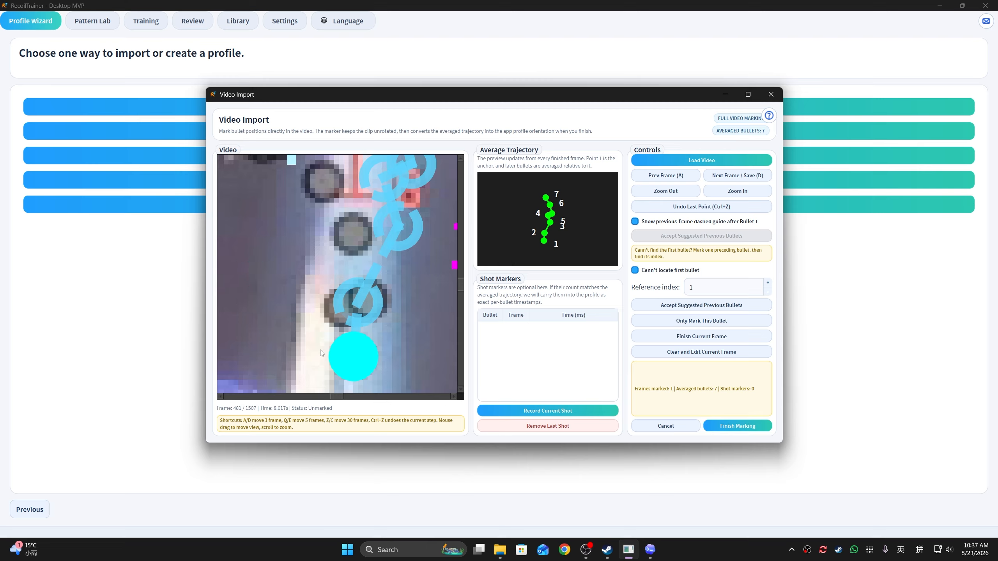
left_click(768, 283)
left_click(768, 283)
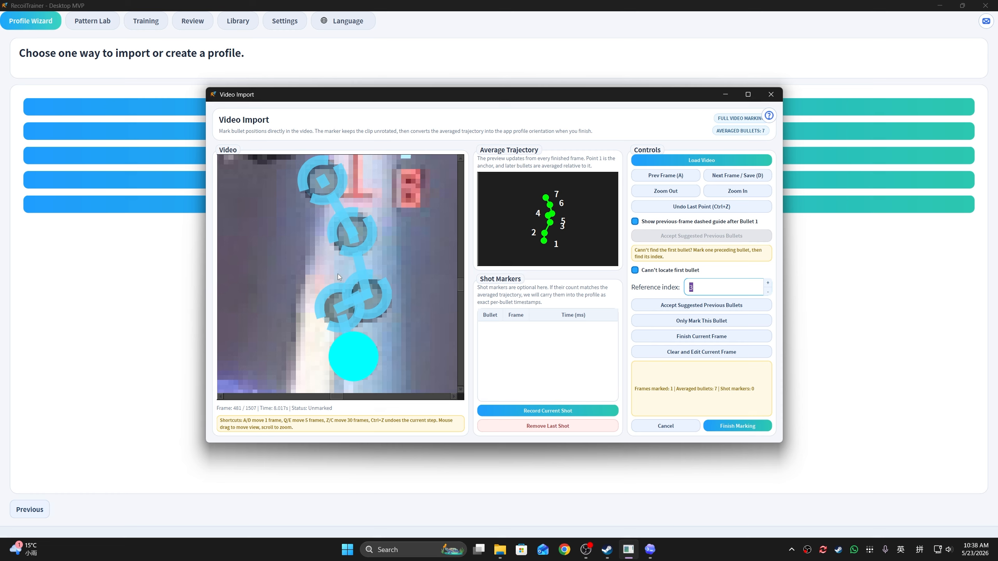
left_click_drag(320, 283, 317, 279)
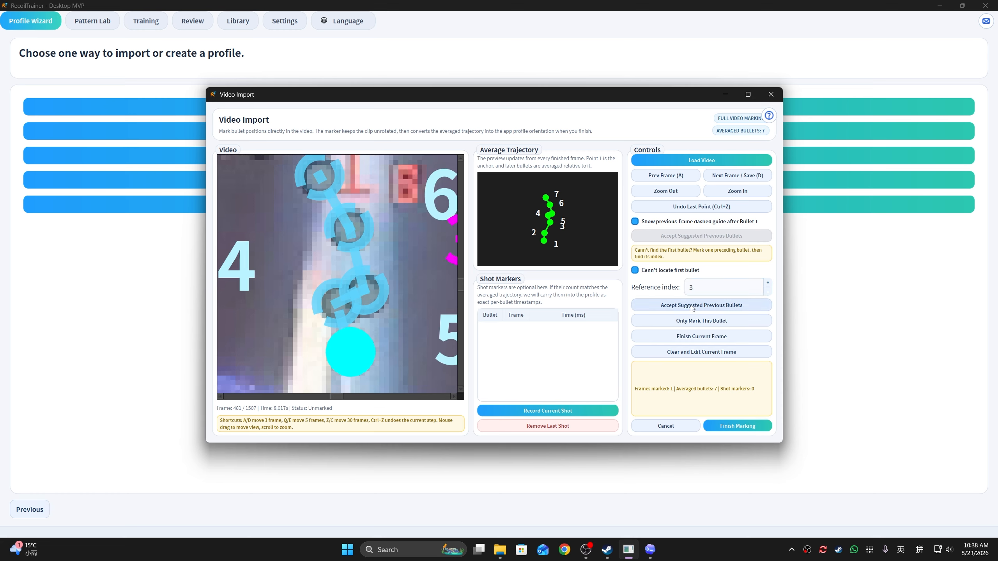
Step: Accept the suggested bullet positions on frame 481 and mark the next bullet hole above bullet 7
left_click(705, 320)
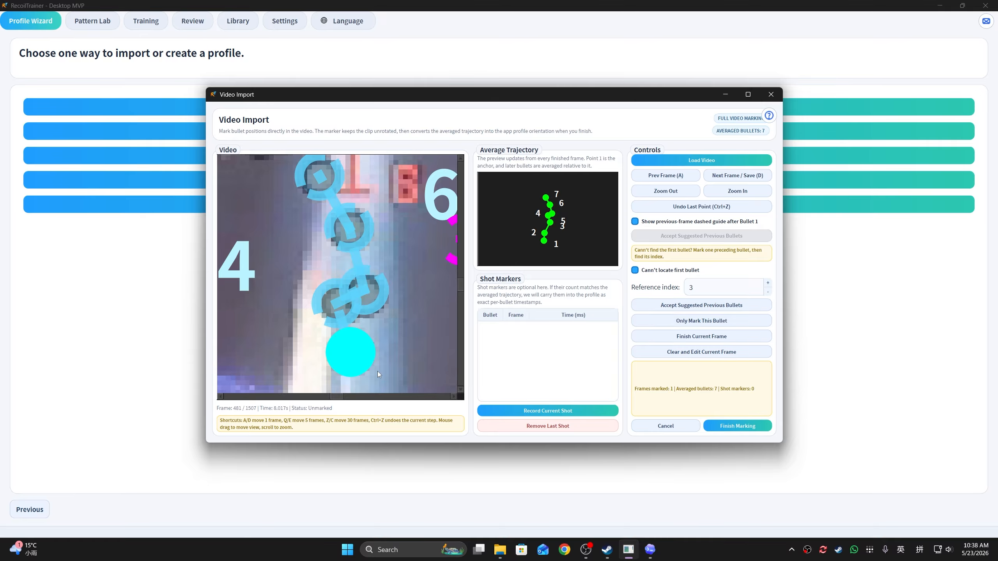
mouse_move(396, 258)
left_mouse_down()
mouse_move(440, 278)
mouse_move(438, 374)
left_mouse_up()
scroll(349, 268, "up", 3)
scroll(349, 262, "down", 1)
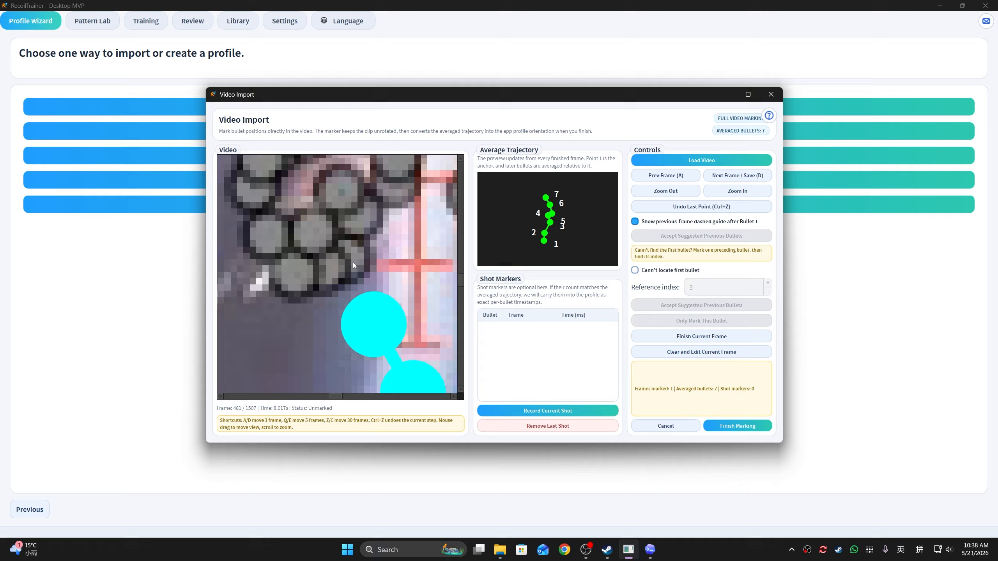
left_click(350, 260)
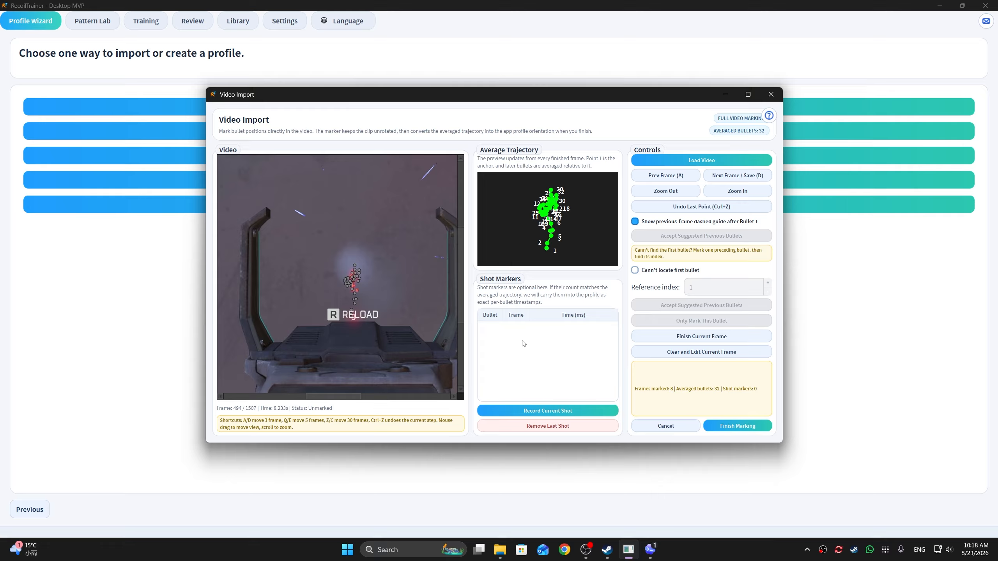
Step: Rewind the fully marked clip to frame 305, just before the first shot is fired
key("q")
key("q")
key("q")
left_click_drag(371, 326, 375, 327)
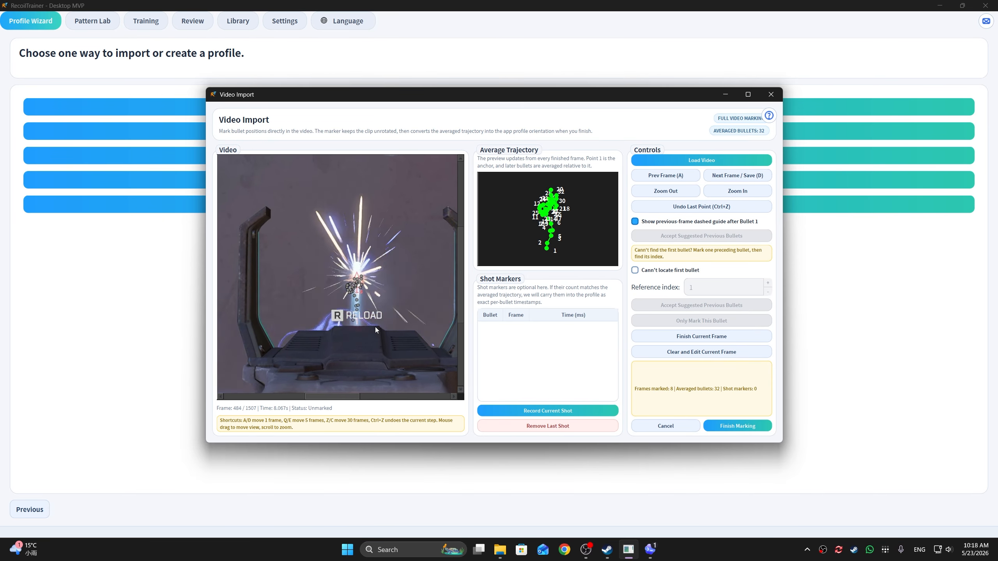
key("q")
key("q")
key("q")
key("q")
key("q")
key("z")
key("z")
key("z")
key("z")
key("z")
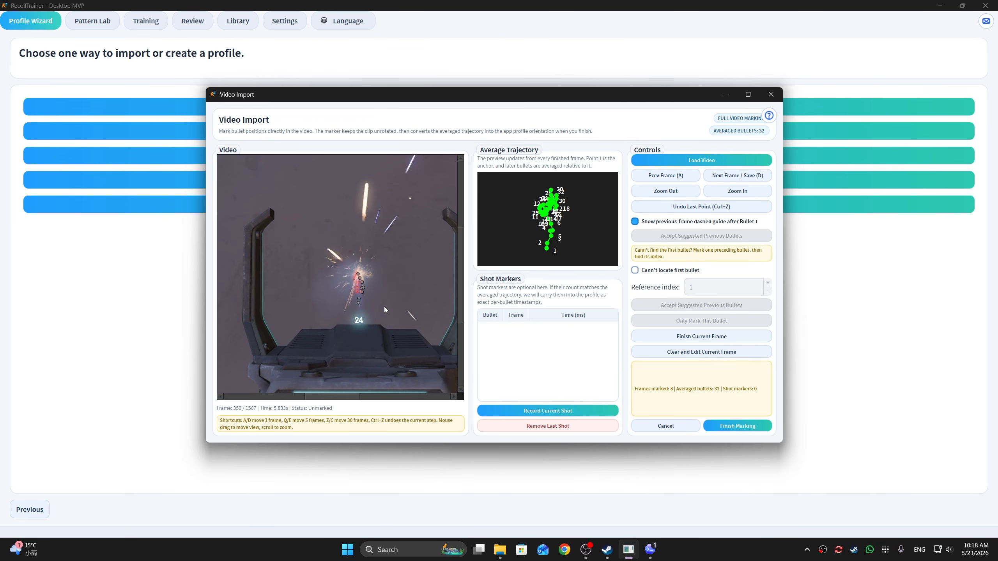
key("d")
scroll(381, 288, "up", 5)
left_click_drag(341, 329, 357, 333)
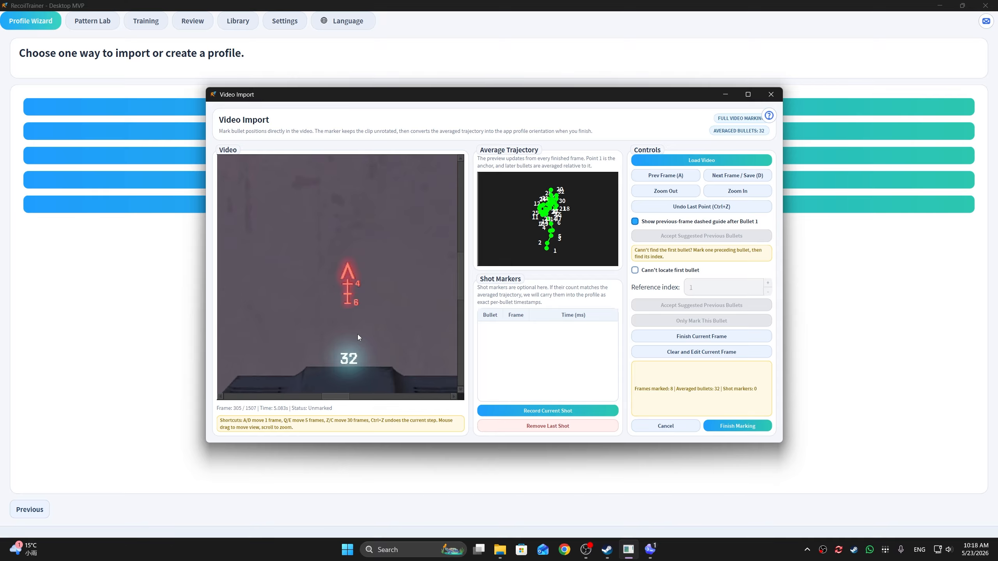
Step: Record shot markers for bullet 1 on frame 306 and bullet 2 on frame 309
key("d")
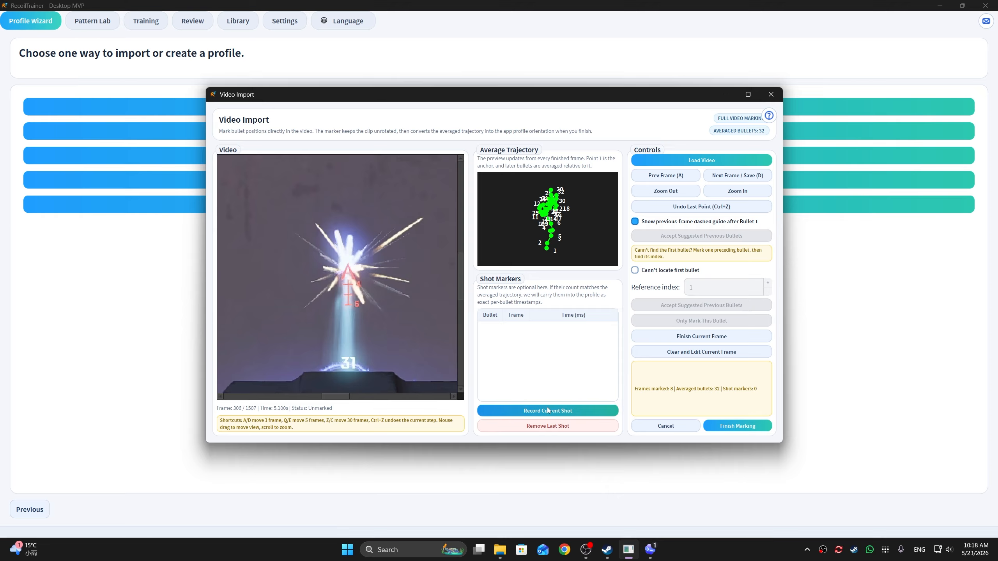
key("d")
key("d")
key("d")
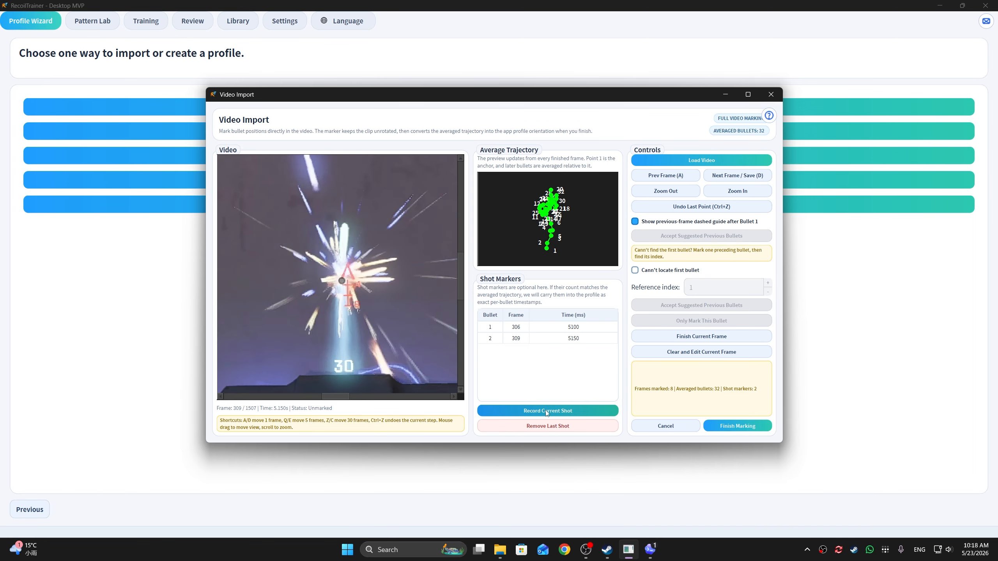
Step: Record shot markers for bullet 3 on frame 312 and bullet 4 on frame 315
key("d")
key("d")
key("d")
left_click(546, 411)
key("d")
key("d")
key("d")
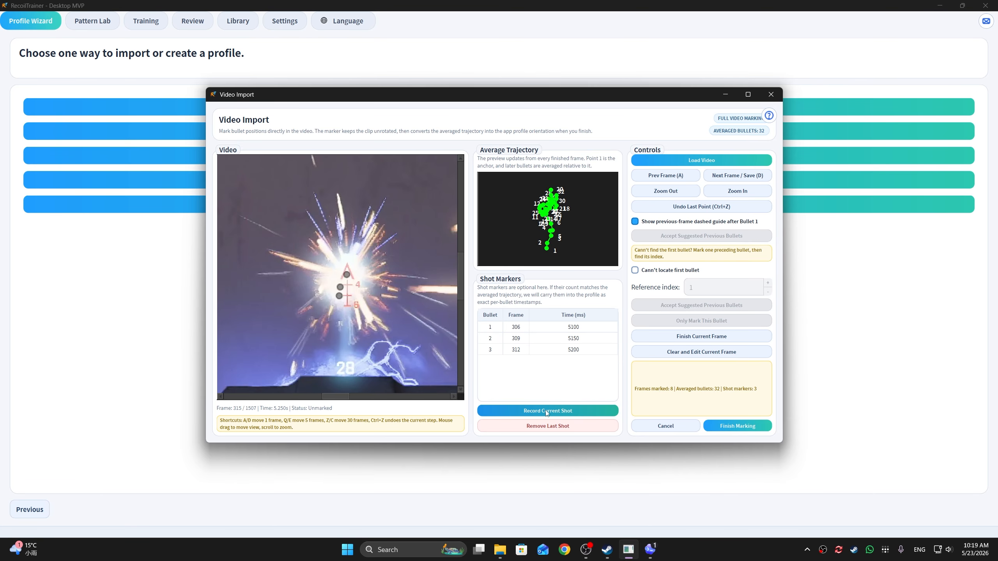
Step: Record shot markers for bullets 5 to 8 on frames 333, 337, 340 and 343
key("d")
key("d")
key("d")
key("d")
key("d")
key("d")
key("d")
key("d")
key("d")
key("d")
key("d")
key("d")
key("d")
key("d")
key("d")
key("d")
key("d")
key("d")
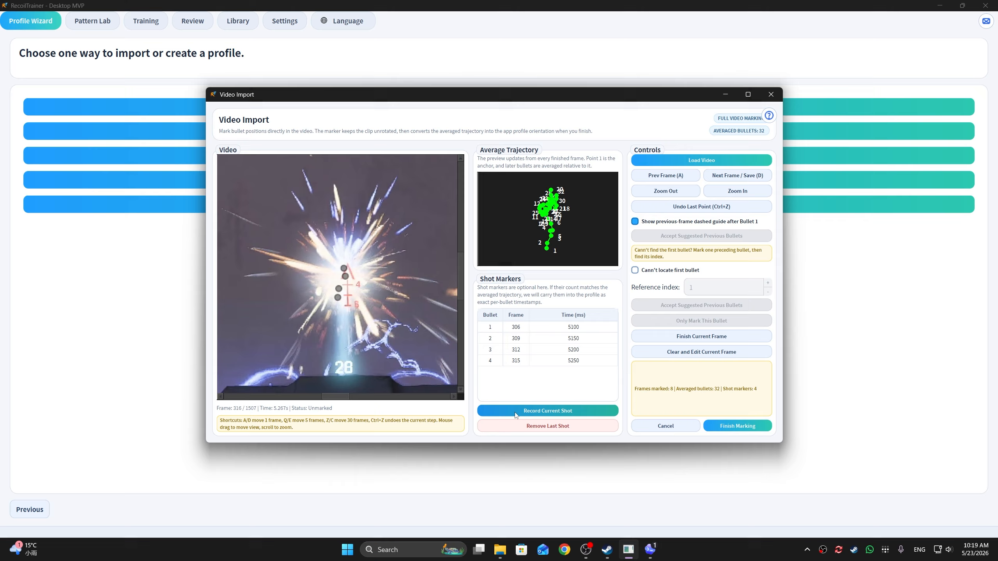
left_click(532, 409)
key("d")
key("d")
key("d")
key("d")
left_click(532, 409)
Step: Record shot markers for bullets 9 to 12, starting with bullet 9 on frame 360
key("d")
key("d")
key("d")
left_click(532, 408)
key("d")
key("d")
key("d")
left_click(531, 409)
Step: Record shot markers for bullets 13 to 25, advancing frame by frame from frame 385
key("d")
key("d")
key("d")
key("d")
key("d")
key("d")
key("d")
key("d")
key("d")
key("d")
key("d")
key("d")
key("d")
left_click(532, 409)
key("d")
key("d")
key("d")
key("d")
key("d")
key("d")
key("d")
key("d")
key("d")
key("d")
key("d")
key("d")
key("d")
key("d")
key("d")
left_click(532, 408)
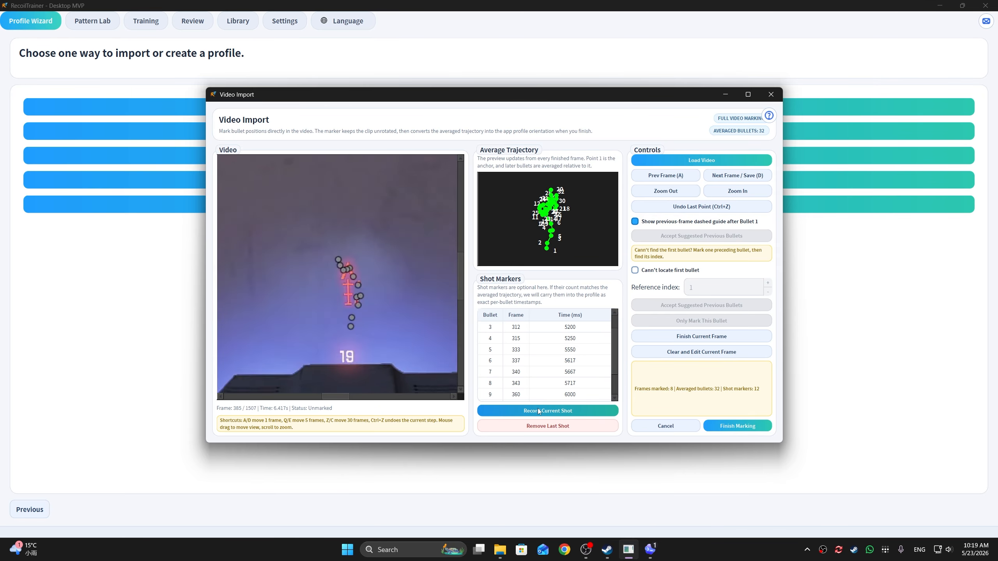
key("d")
key("d")
key("d")
key("d")
key("d")
key("d")
key("d")
key("d")
key("d")
key("d")
key("d")
key("d")
key("d")
key("d")
key("d")
left_click(534, 409)
key("d")
key("d")
key("d")
key("d")
key("d")
key("d")
key("d")
key("d")
key("d")
key("d")
key("d")
key("d")
key("d")
key("d")
key("d")
key("d")
key("d")
key("d")
key("d")
key("d")
left_click(538, 409)
Step: Record shot markers for bullets 26 to 32 on frames 458, 461, 464, 475, 479, 482 and 485, and finish the marking
key("d")
key("d")
key("d")
key("d")
key("d")
key("d")
key("d")
key("d")
key("d")
key("d")
key("d")
key("d")
key("d")
key("d")
key("d")
left_click(538, 409)
key("d")
key("d")
key("d")
key("d")
key("d")
key("d")
key("d")
key("d")
key("d")
key("d")
key("d")
key("d")
key("d")
key("d")
key("d")
left_click(538, 409)
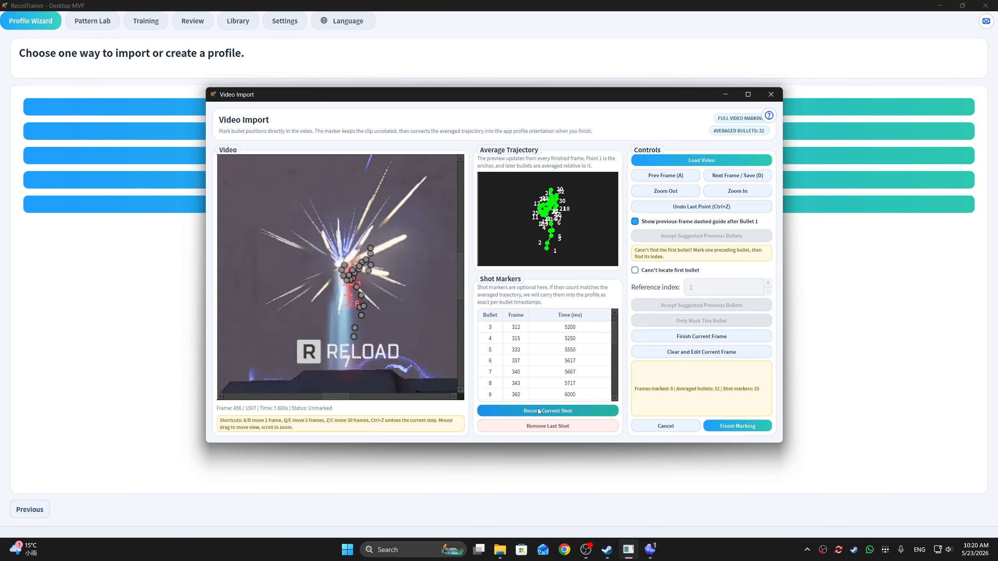
key("d")
key("d")
key("d")
key("d")
key("d")
key("d")
key("d")
key("d")
key("d")
key("d")
key("d")
key("d")
key("d")
key("d")
left_click(538, 409)
key("d")
key("d")
key("d")
key("d")
key("d")
key("d")
key("d")
key("d")
key("d")
key("d")
key("d")
key("d")
key("d")
key("d")
left_click(538, 409)
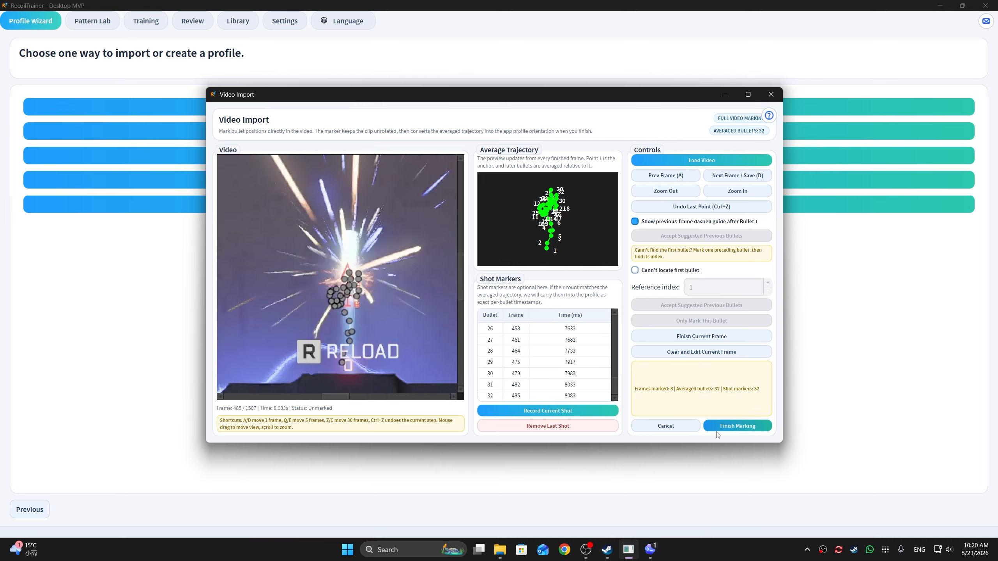
left_click(725, 426)
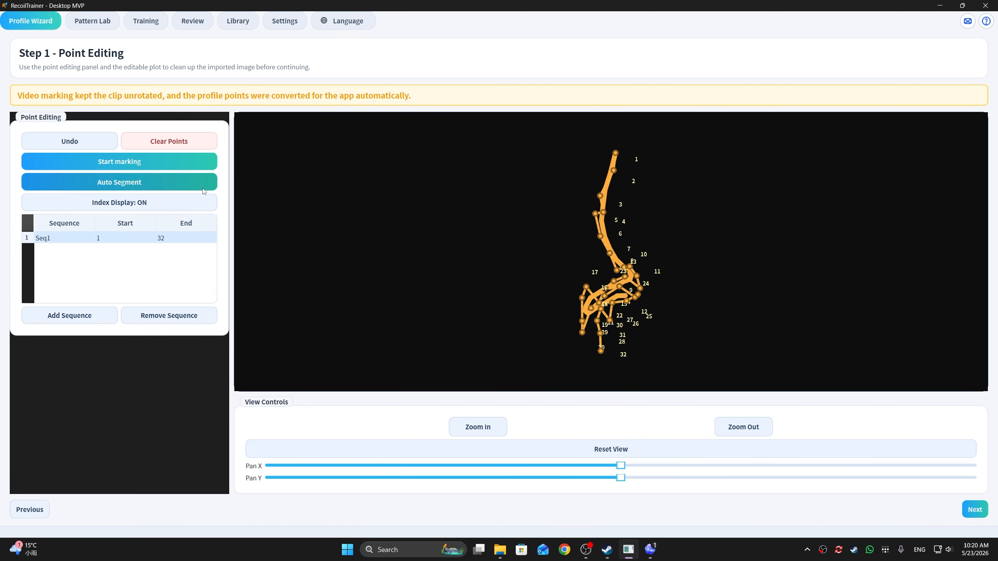
Step: Auto-segment the imported trajectory and set Seq1 to end at point 4 and Seq2 at point 8
left_click(145, 184)
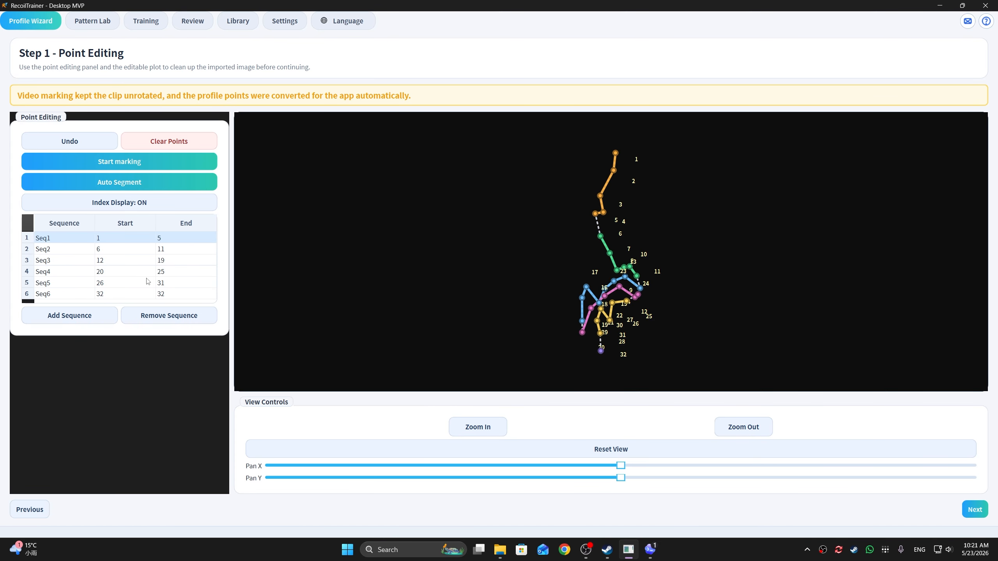
double_click(162, 239)
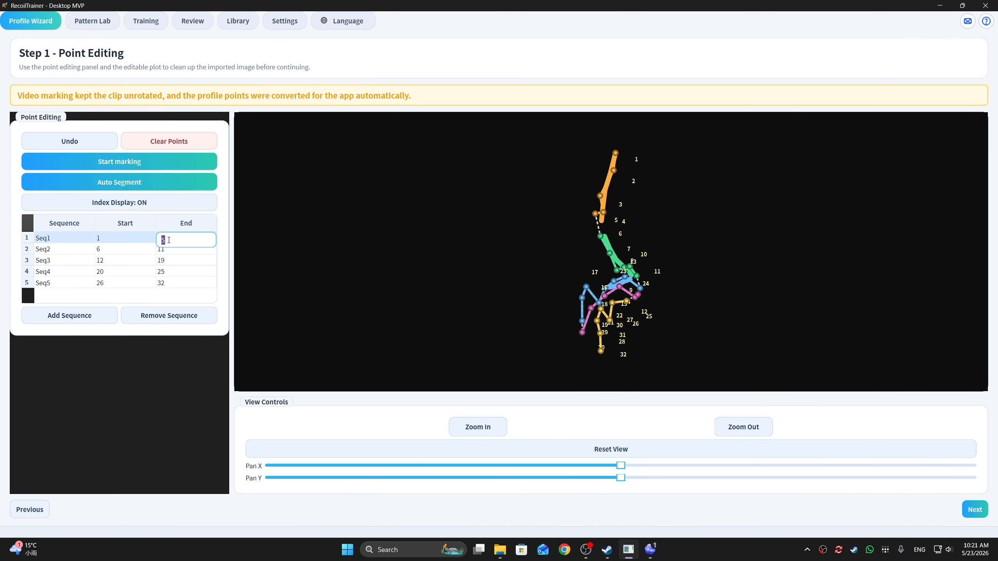
type("4")
double_click(162, 249)
type("8")
Step: Regroup the remaining points into sequences 9–16, 17–20, 21–24 and 25–32, and accept the point editing
left_click(114, 263)
double_click(114, 263)
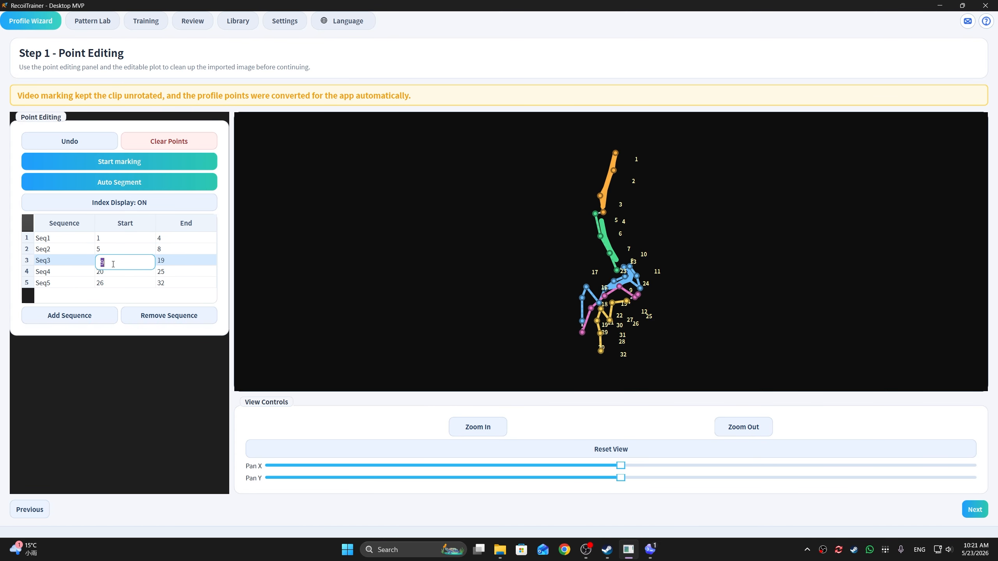
double_click(173, 260)
type("12")
double_click(177, 271)
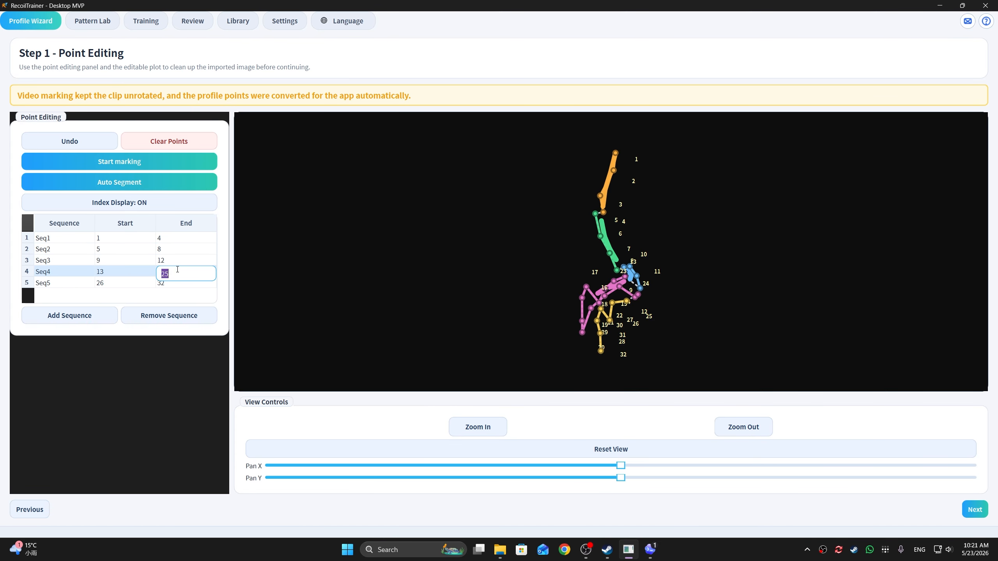
left_click(135, 284)
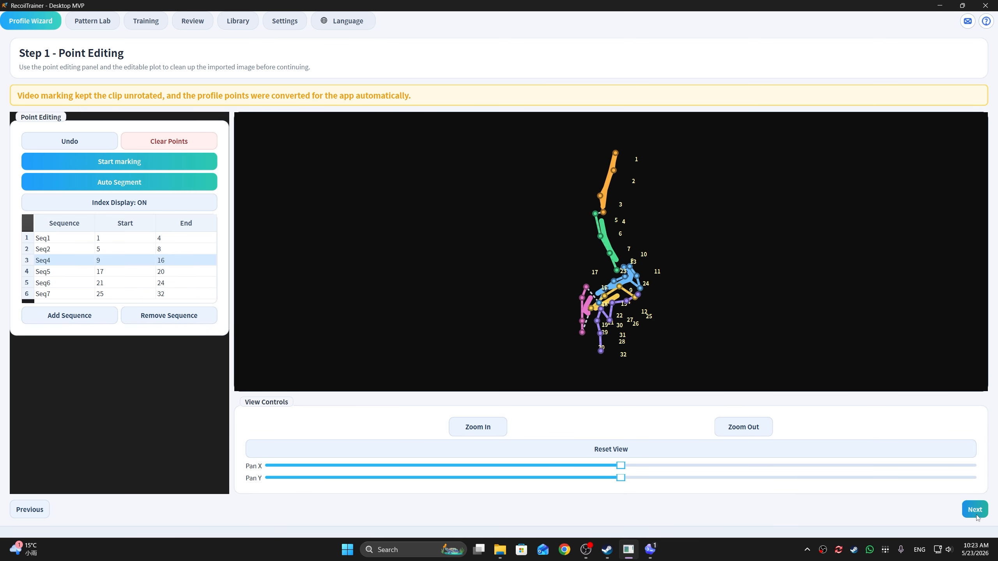
left_click(976, 512)
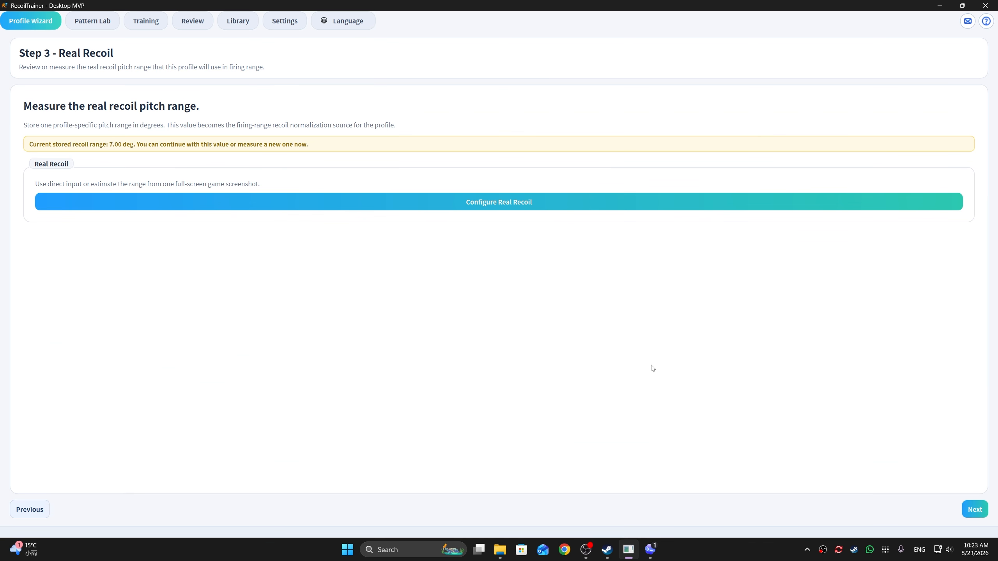
Step: Choose Video Estimate as the real recoil method and load the gameplay video into the video marker
left_click(508, 203)
left_click(501, 164)
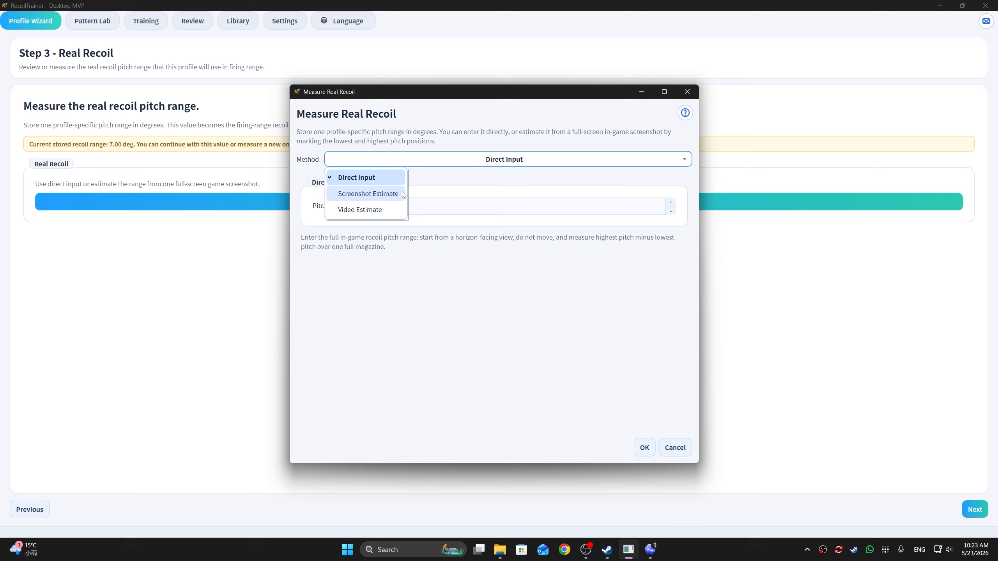
left_click(380, 209)
left_click(509, 222)
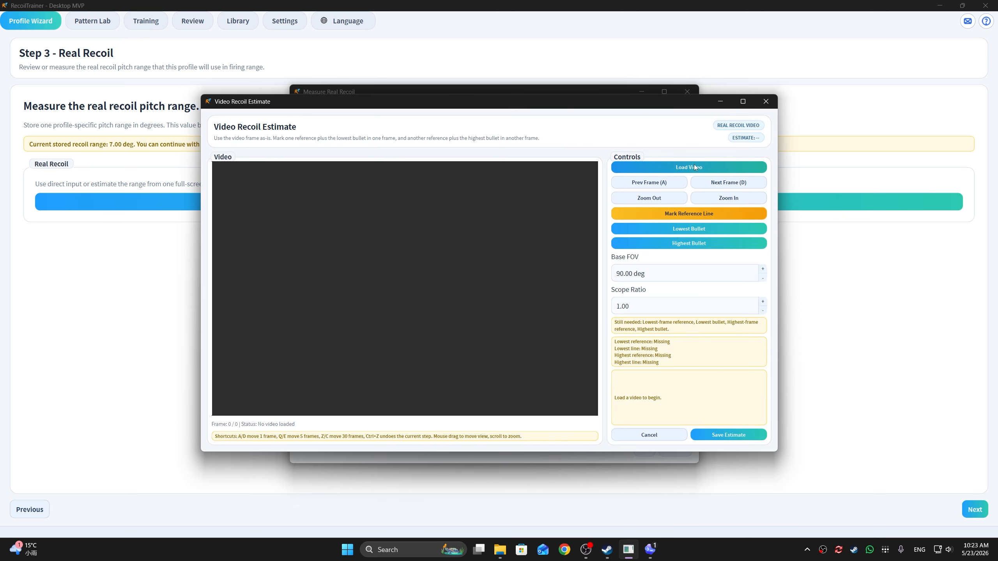
left_click(632, 168)
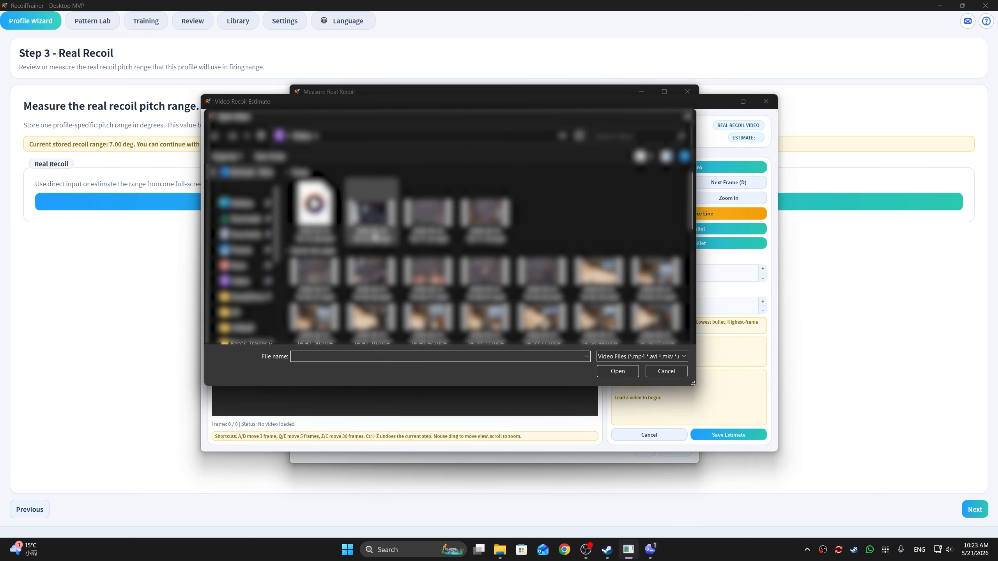
left_click(373, 216)
left_click(430, 216)
left_click(629, 371)
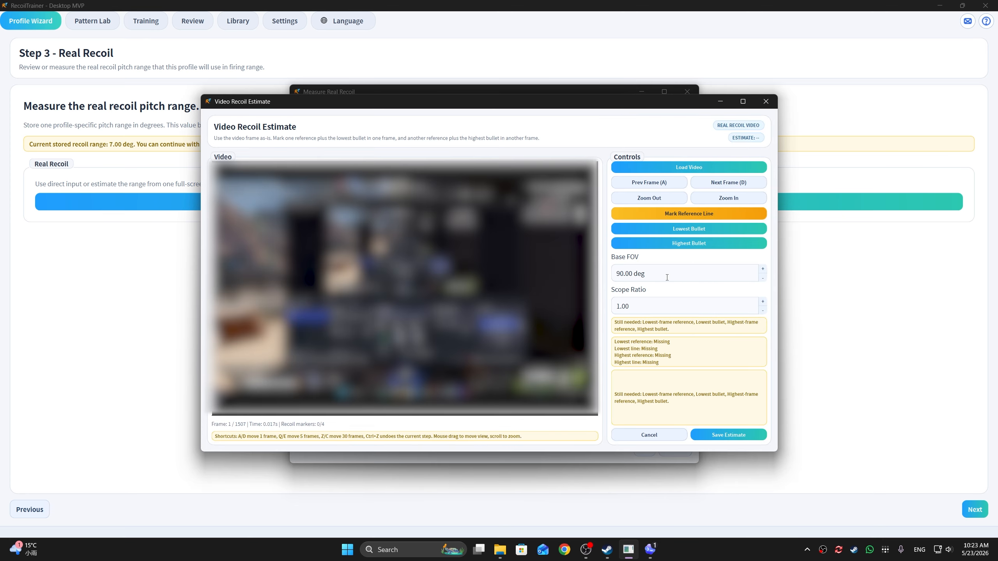
Step: Set the base FOV to 100 deg and scope ratio to 2.00, and bring frame 489 into close view
key("c")
key("c")
key("c")
key("c")
key("c")
key("c")
key("c")
key("c")
key("c")
key("c")
key("c")
key("c")
key("c")
key("c")
key("c")
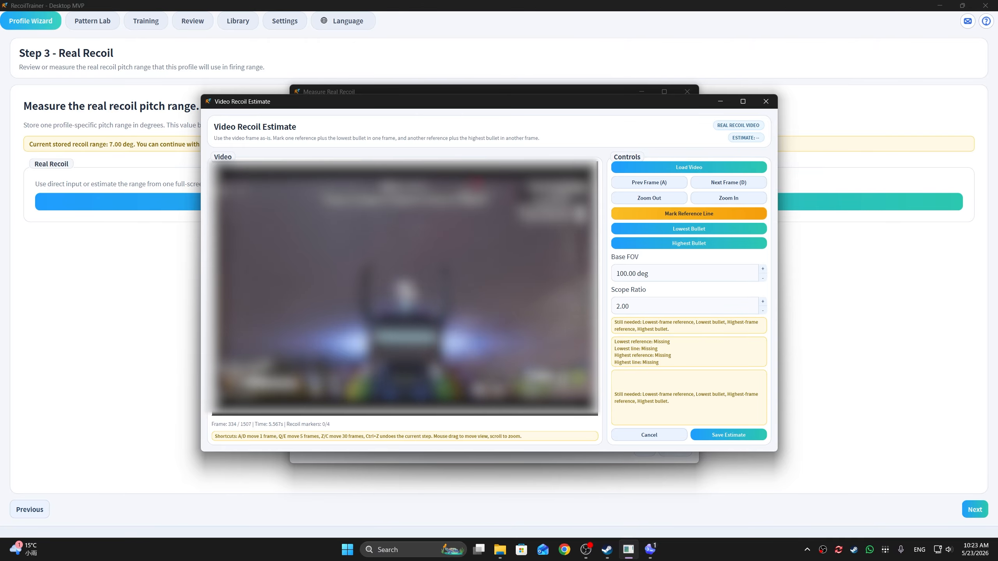
scroll(415, 301, "up", 10)
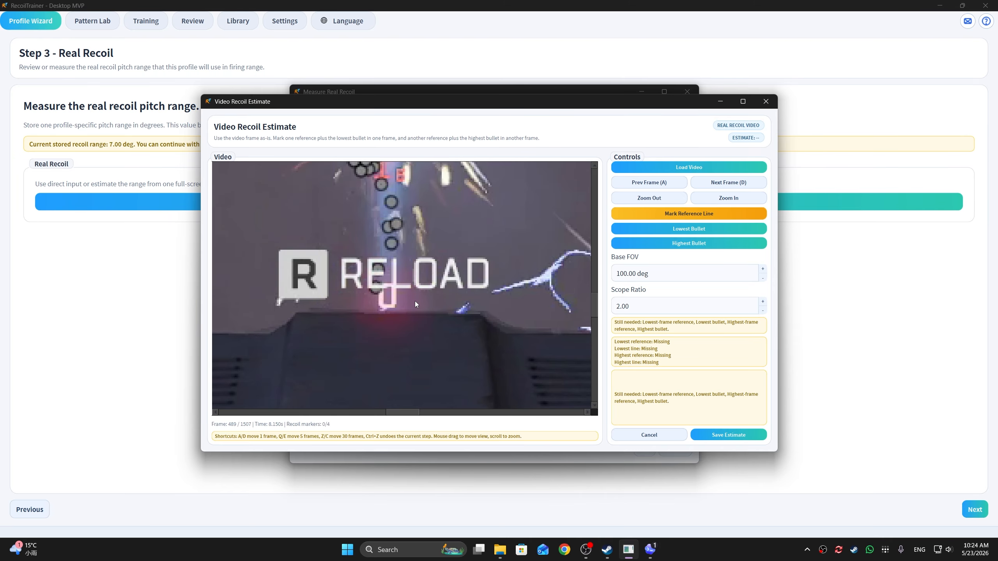
left_click_drag(414, 301, 442, 311)
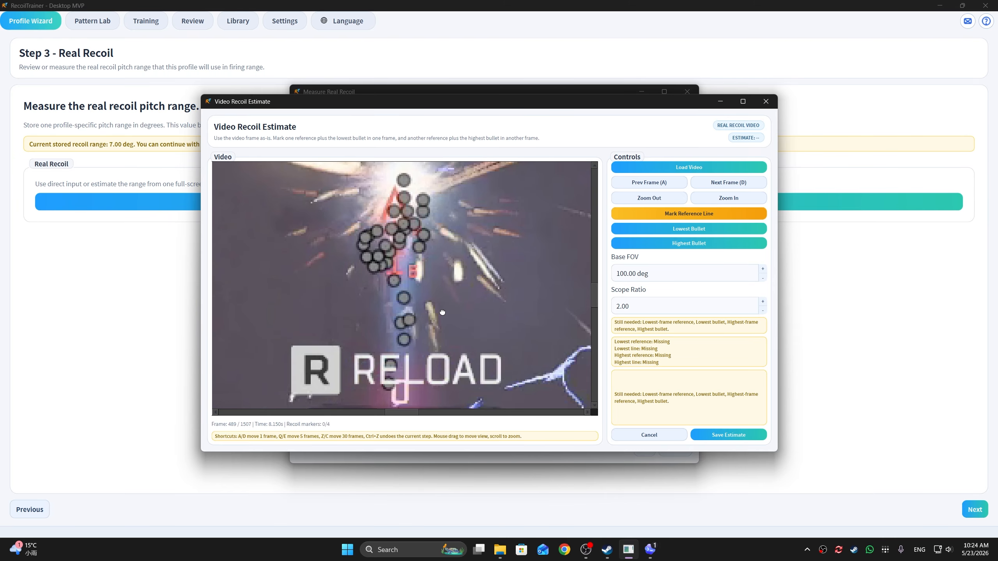
Step: Mark the lowest and highest bullets on frame 489, and save the estimate as the profile's real recoil
left_click(709, 229)
left_click(388, 383)
left_click(689, 243)
left_click(404, 180)
scroll(419, 316, "down", 10)
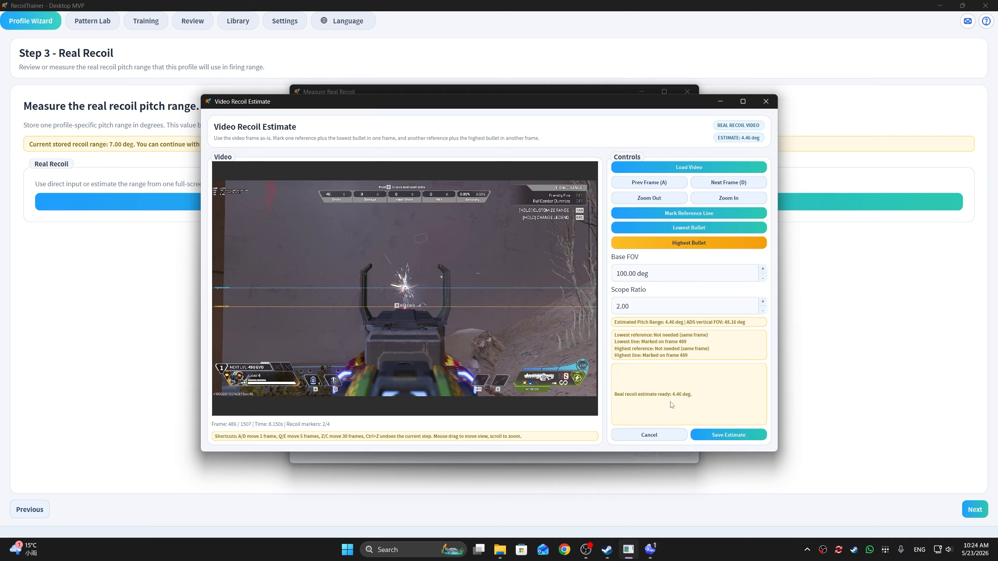
left_click(726, 436)
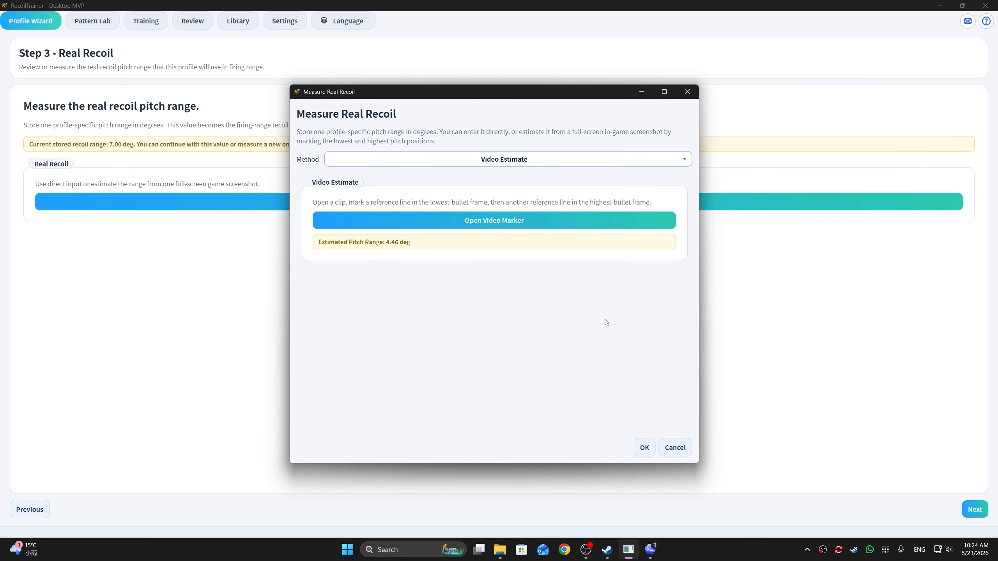
left_click(643, 448)
Step: Accept the real recoil and smoothing stages unchanged and play the looped audio preview
left_click(974, 509)
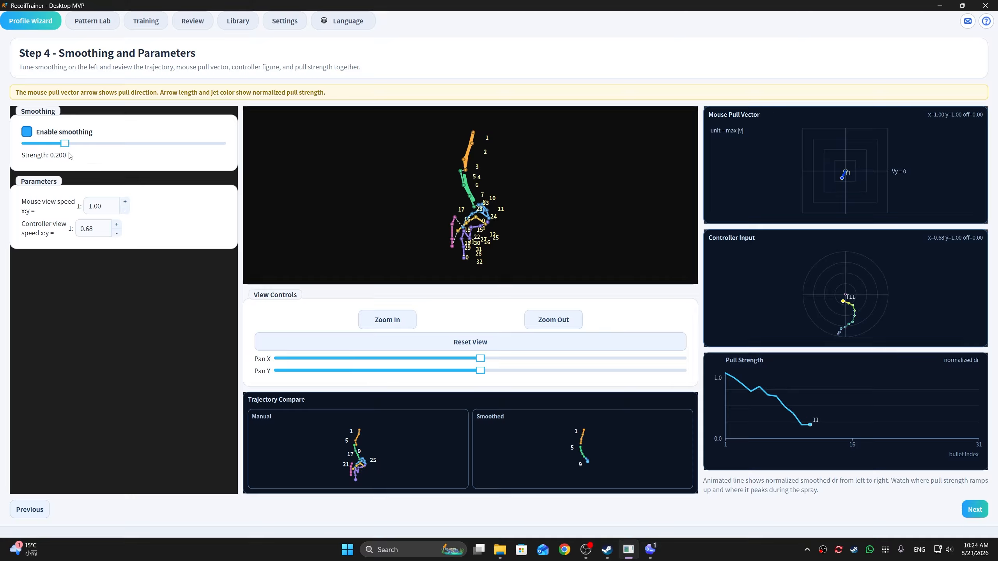
left_click(974, 509)
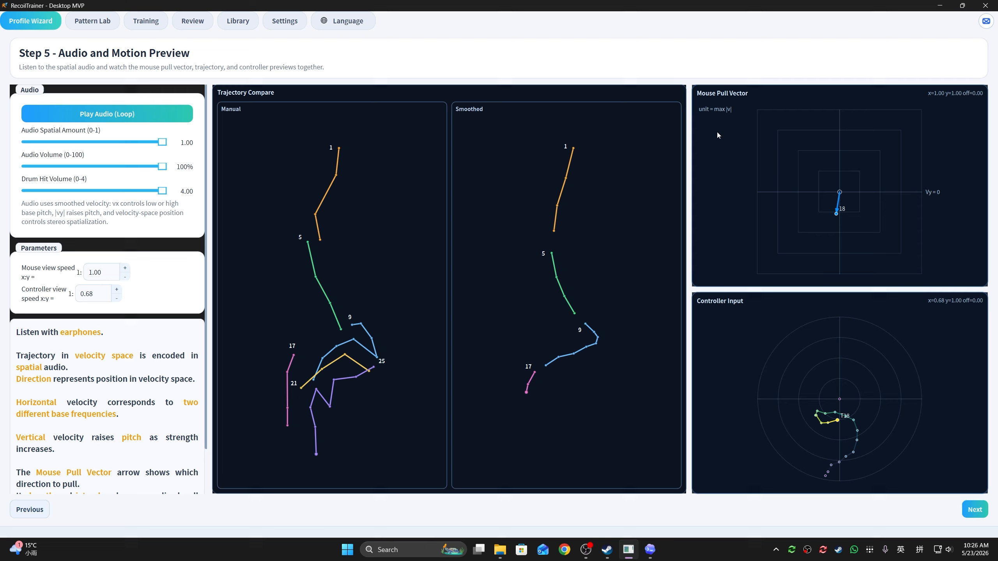
left_click(124, 117)
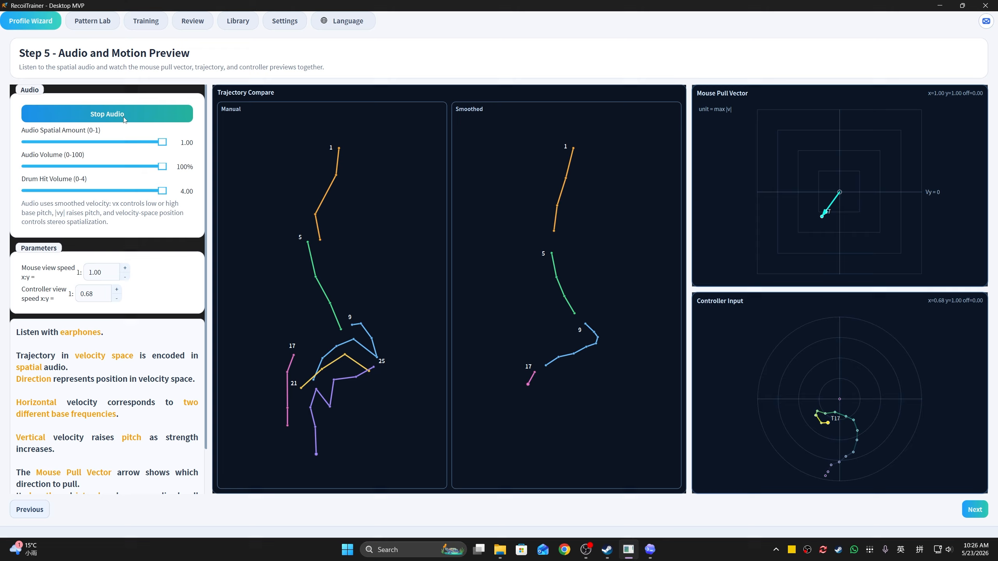
Step: Proceed to the pull strength review and save the profile under the name Example
left_click(973, 511)
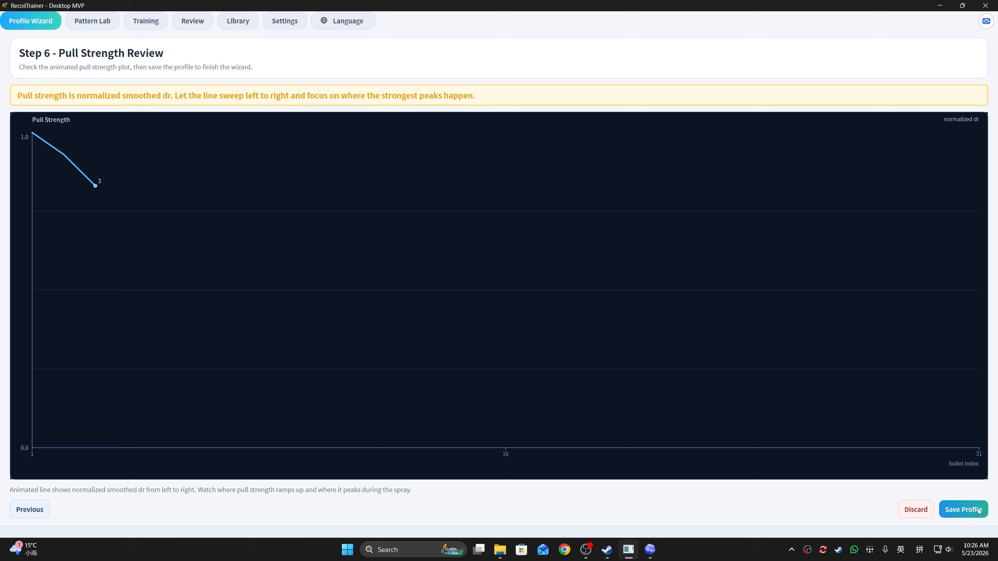
left_click(974, 513)
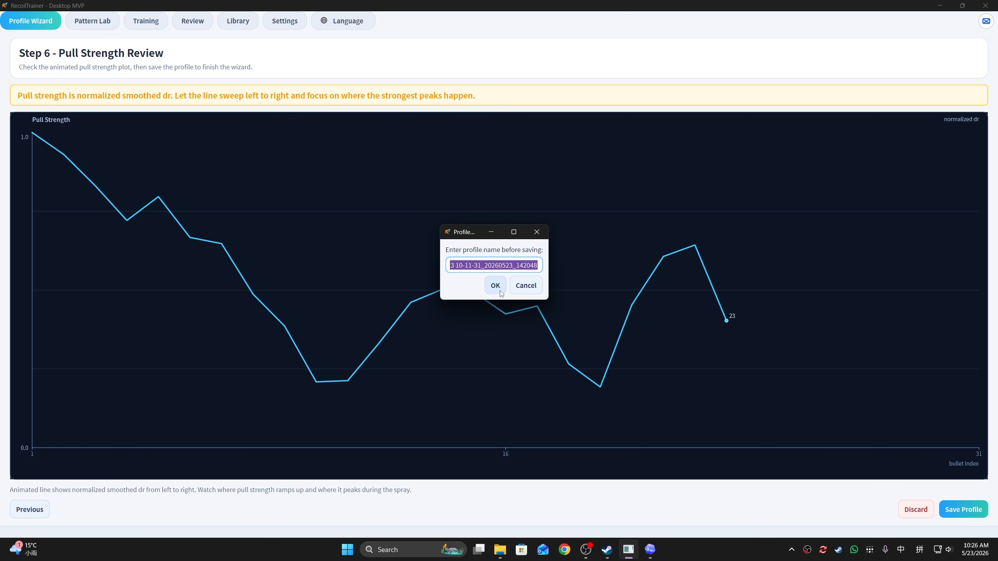
triple_click(463, 269)
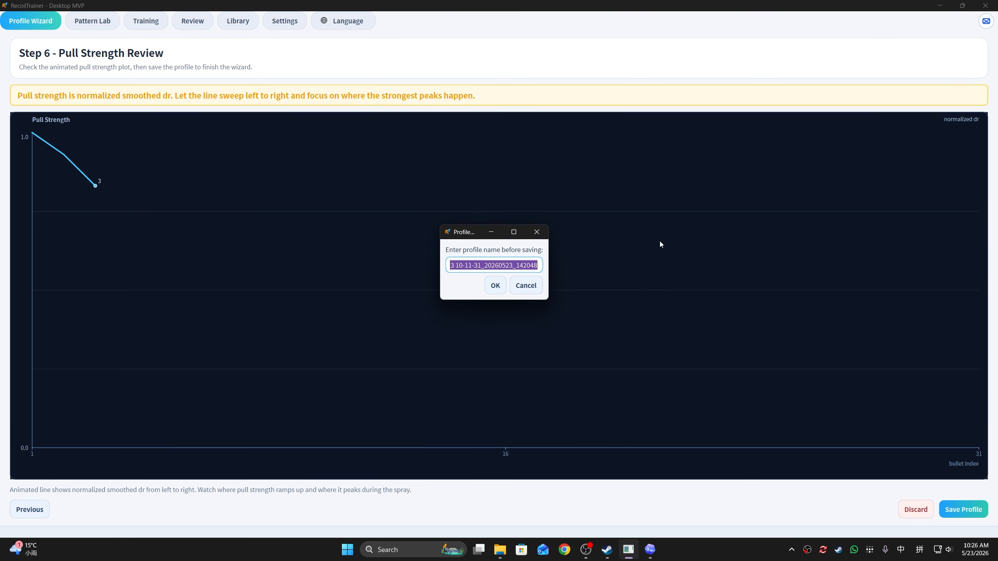
type("Example")
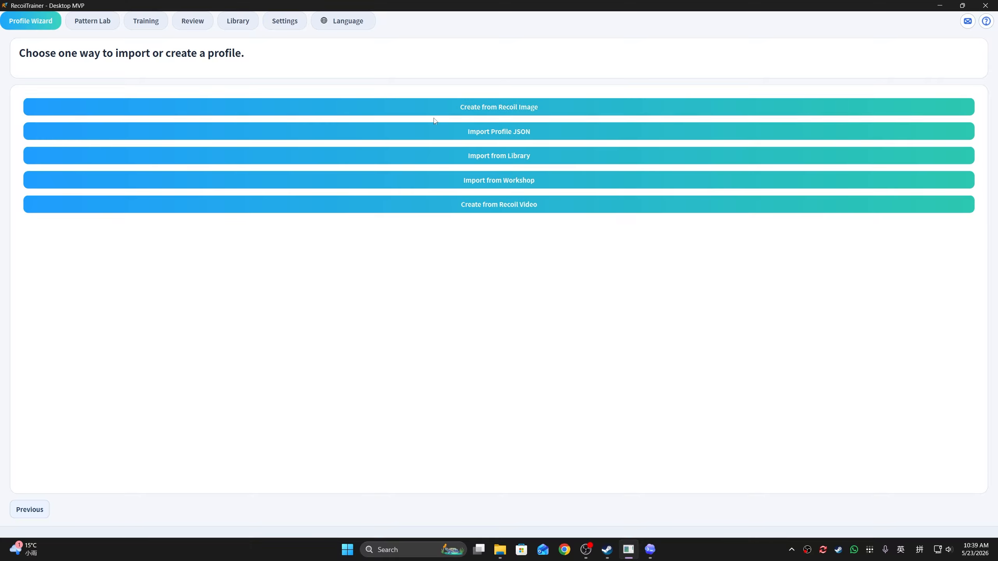
Step: Start a new profile from a recoil image and open the spray pattern image from its nested folder
left_click(510, 112)
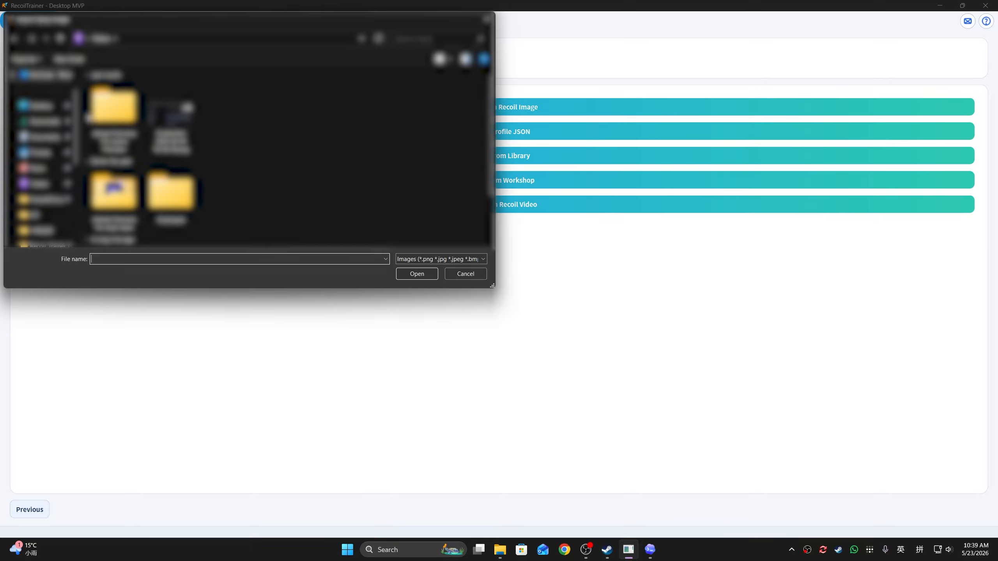
scroll(50, 212, "down", 2)
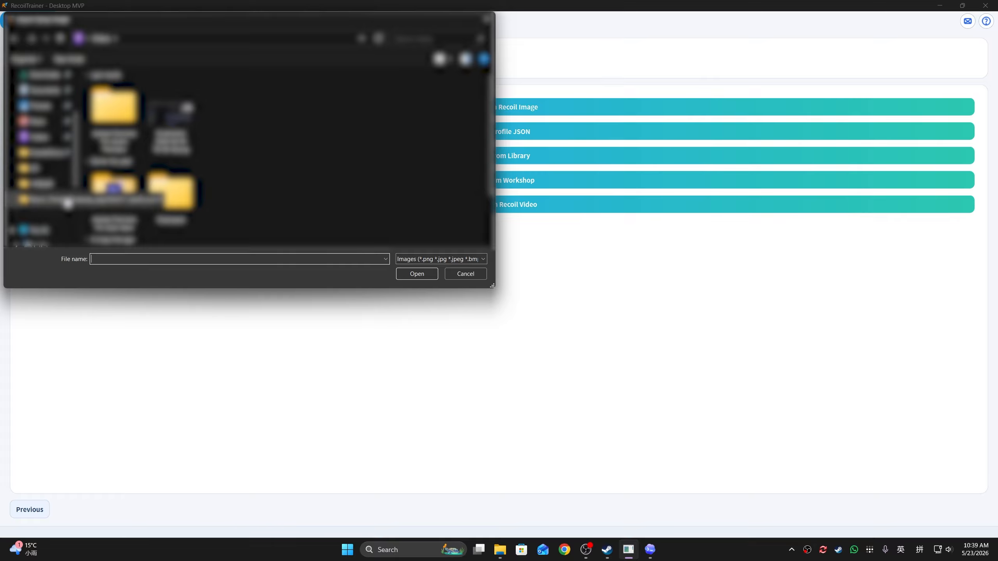
left_click(61, 203)
left_click(43, 153)
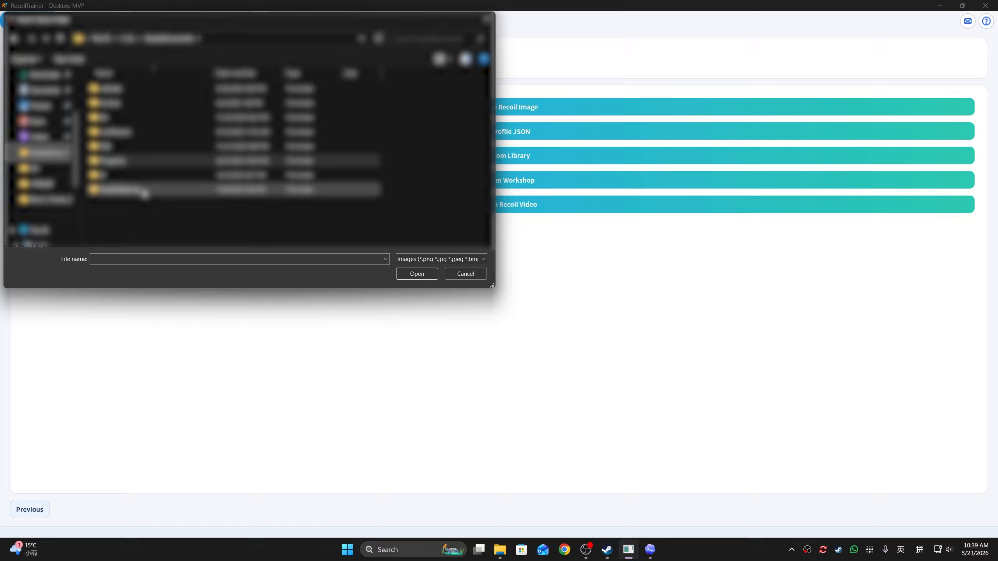
double_click(135, 164)
double_click(136, 201)
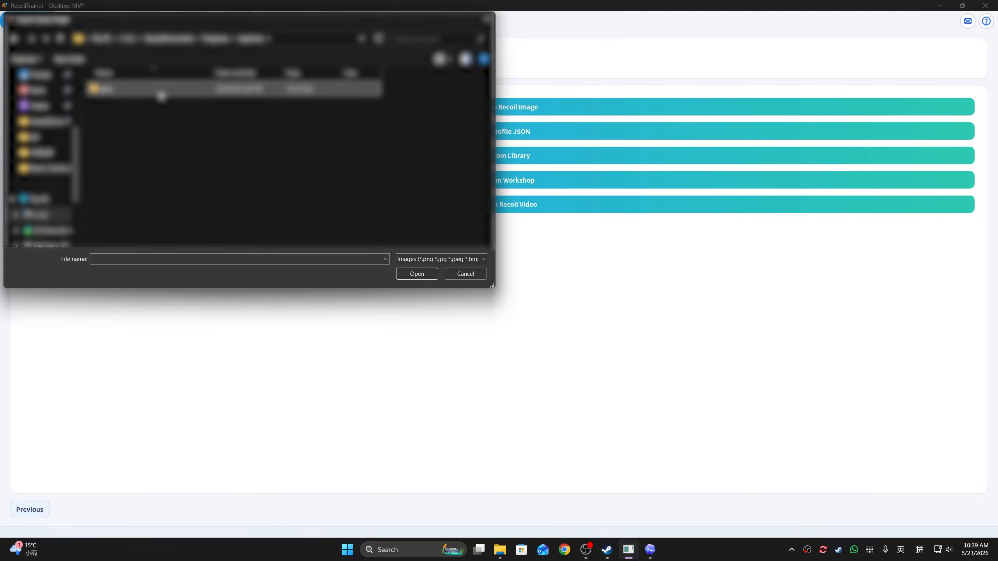
double_click(160, 91)
double_click(170, 94)
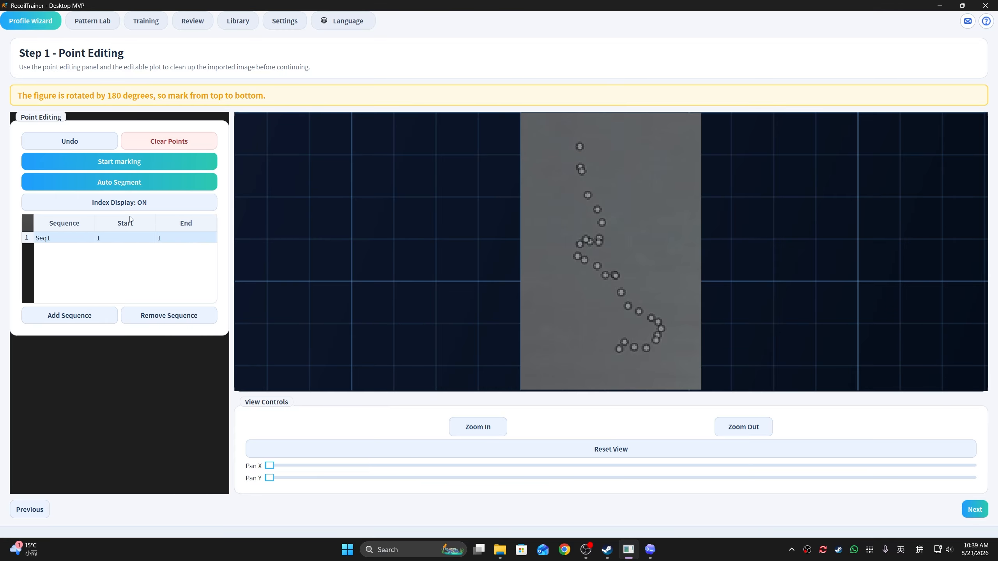
Step: Mark points 1 to 21 on the bullet holes in order, following the spray from its topmost hole downward
left_click(130, 161)
left_click(580, 147)
left_click(581, 170)
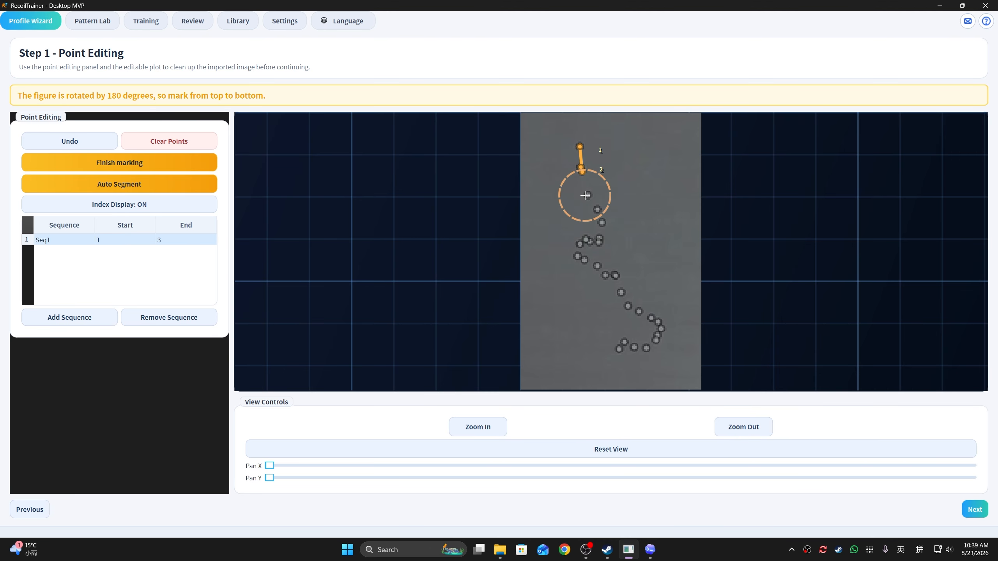
left_click(588, 195)
left_click(597, 209)
left_click(602, 222)
left_click(599, 238)
left_click(599, 244)
left_click(589, 243)
left_click(586, 239)
left_click(580, 244)
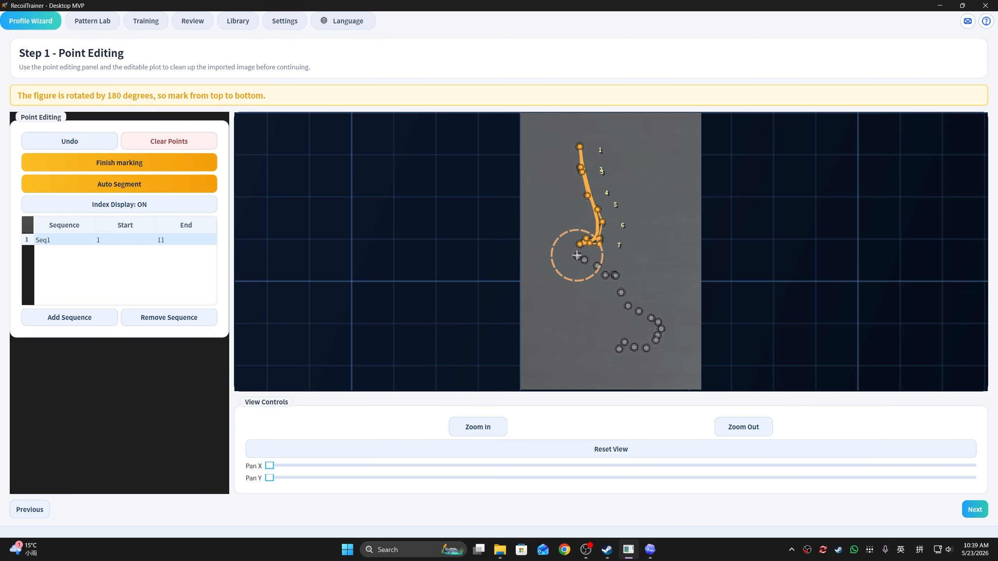
Step: Mark points 22 to 28 along the lower hook of the spray, and auto-segment the finished marking
left_click(661, 328)
left_click(658, 335)
left_click(655, 339)
left_click(646, 348)
left_click(634, 347)
left_click(625, 342)
left_click(619, 349)
left_click(161, 169)
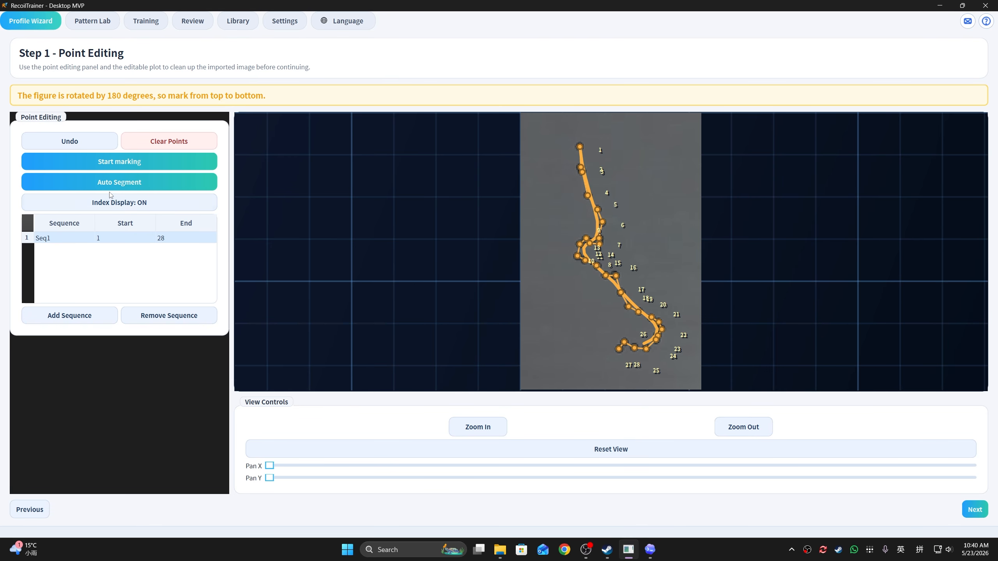
left_click(92, 179)
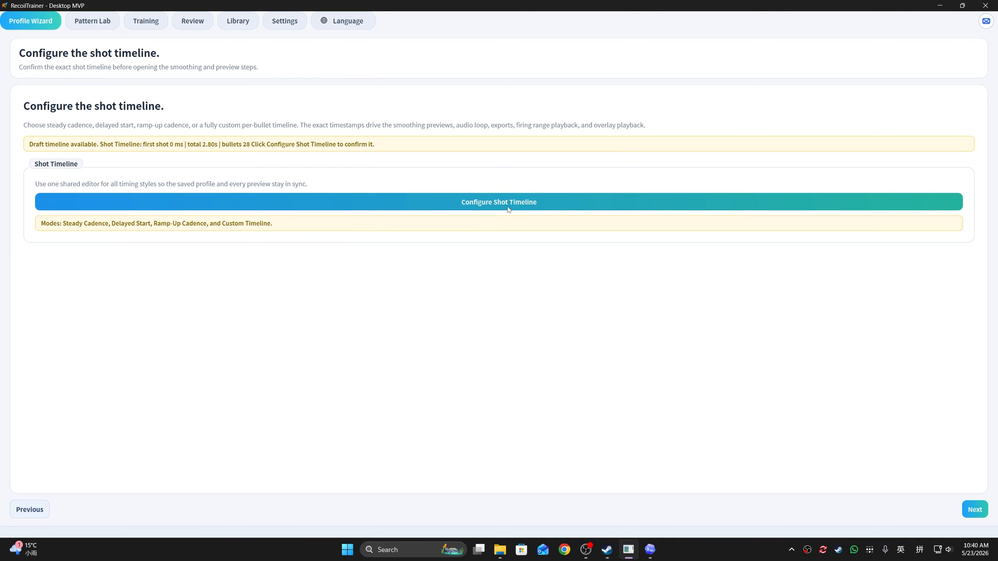
Step: Review the available timeline modes in the shot timeline configuration
left_click(510, 208)
left_click(470, 208)
key("Escape")
key("Escape")
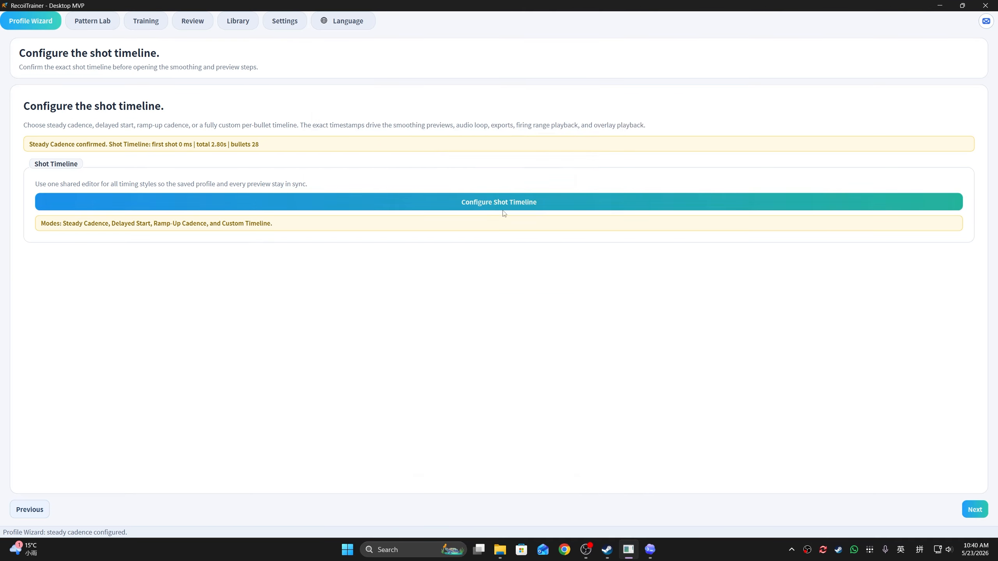
Step: Capture a total shooting time of about 2.5 s with the Measure in Game method and confirm the Immediate Cadence timeline
left_click(504, 213)
left_click(409, 266)
left_click(425, 298)
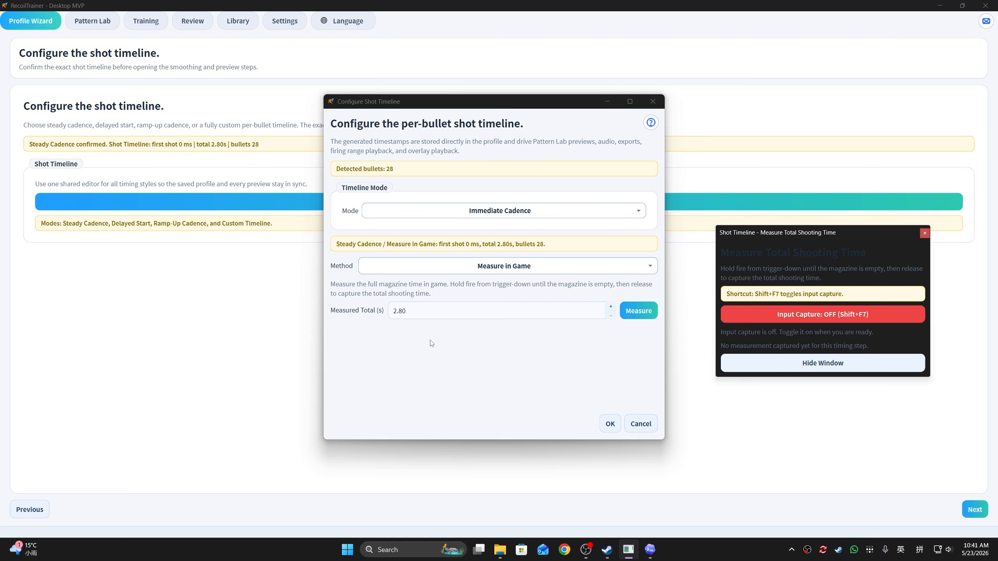
key("shift+F7")
left_click(498, 358)
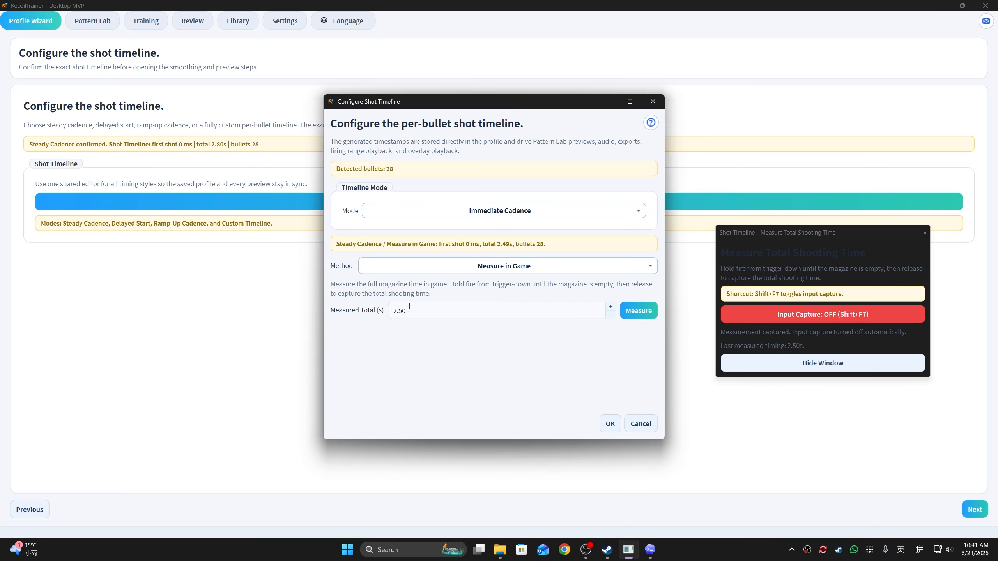
left_click(925, 234)
left_click(610, 424)
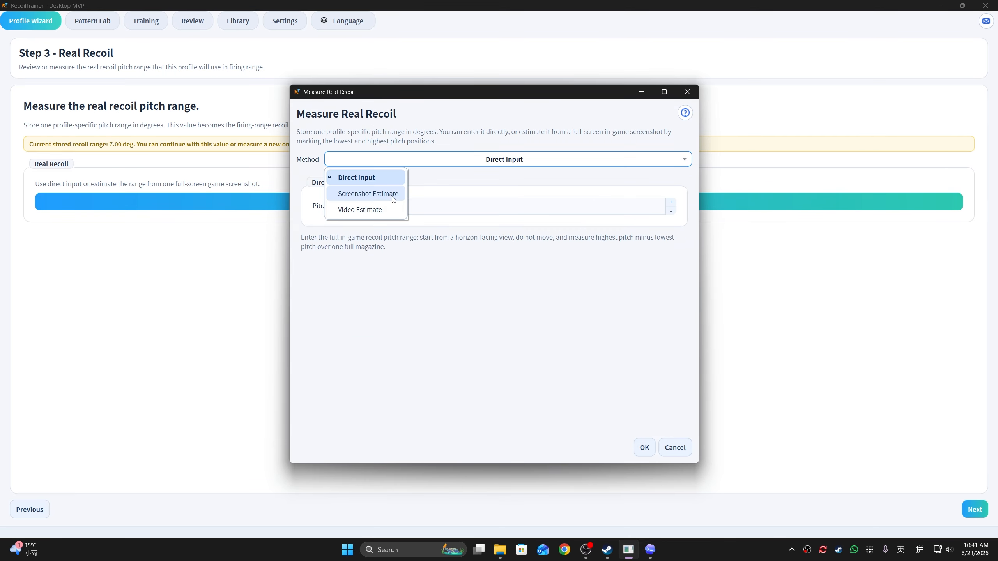
Step: Confirm a real recoil pitch range of 7.00 deg and continue to the smoothing stage
left_click(367, 210)
left_click(643, 447)
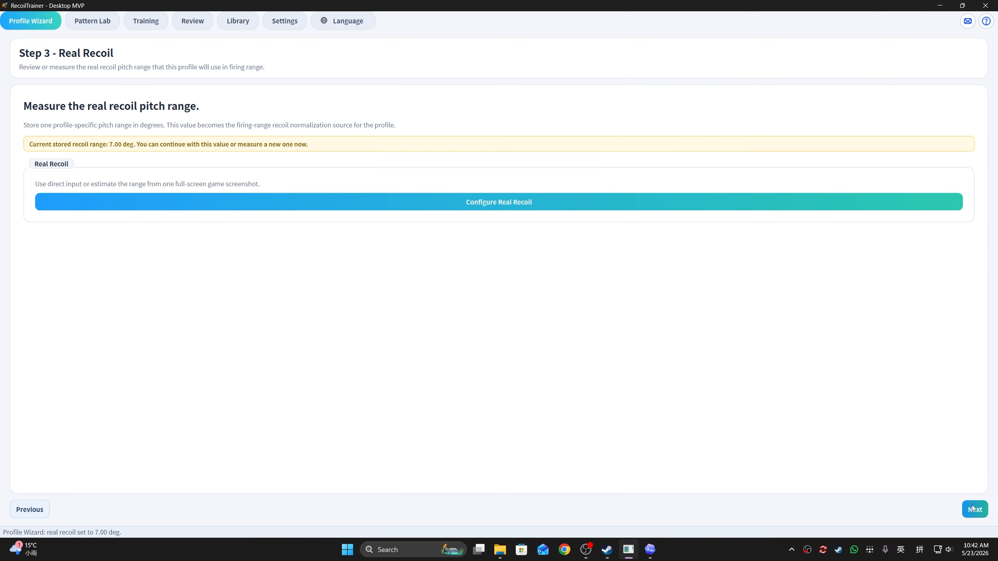
left_click(973, 508)
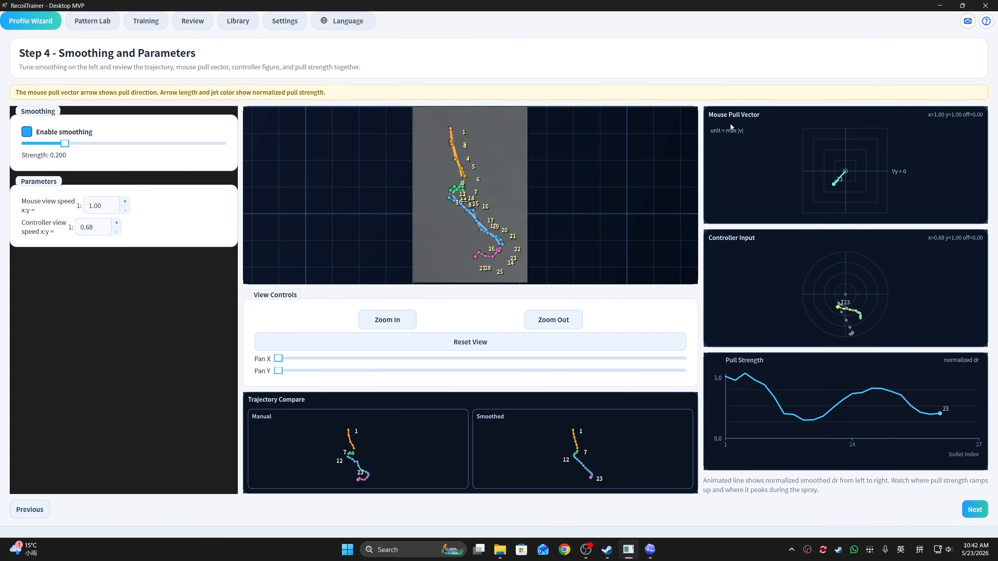
Step: Continue past the smoothing and preview stages, enter Example as the profile name, and close the naming prompt
left_click(975, 511)
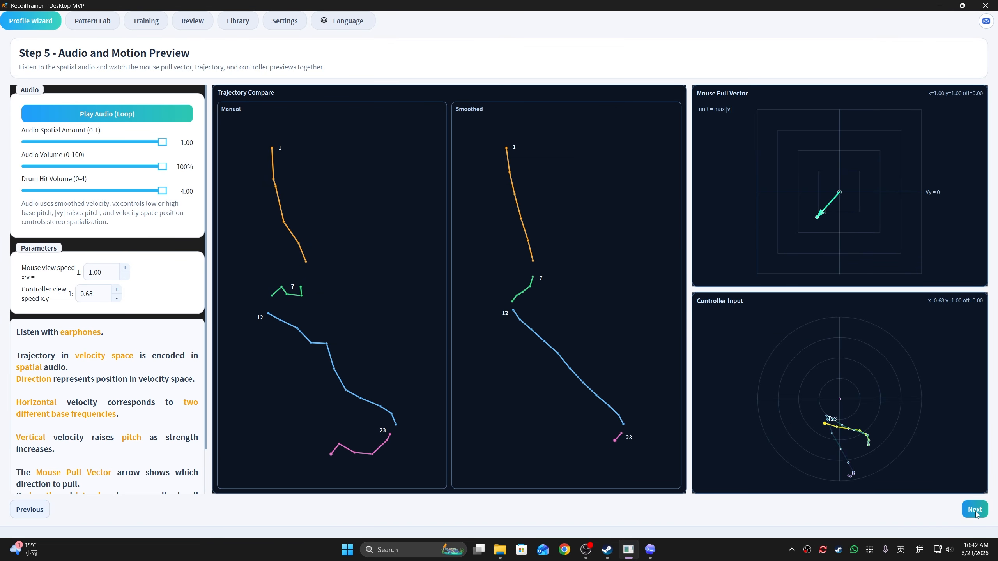
type("Example")
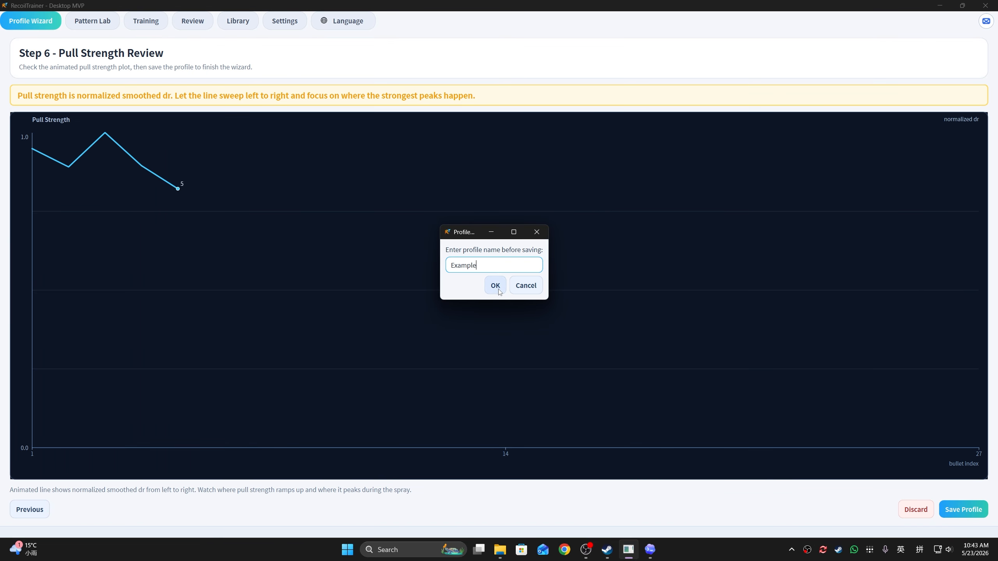
left_click(526, 288)
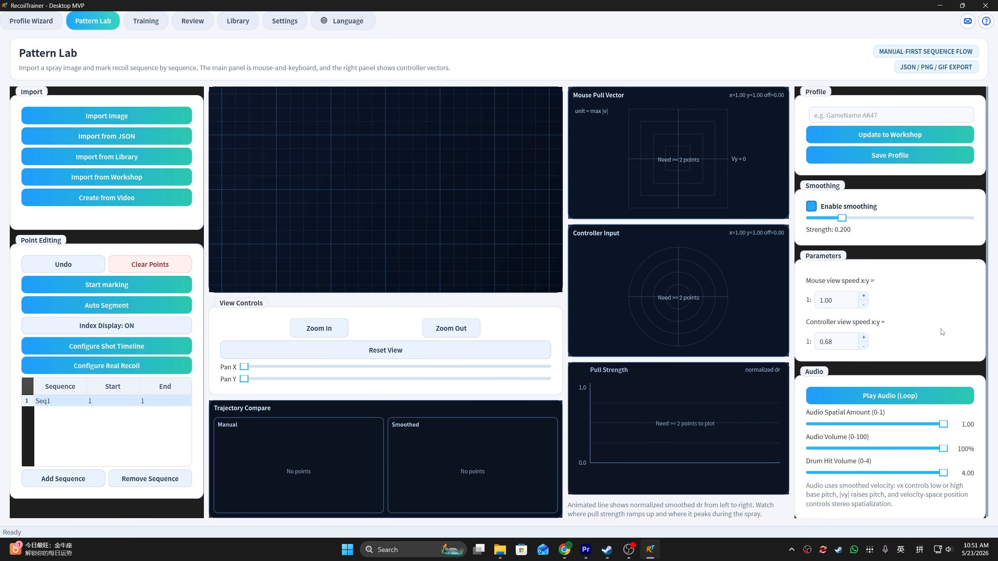
left_click(143, 179)
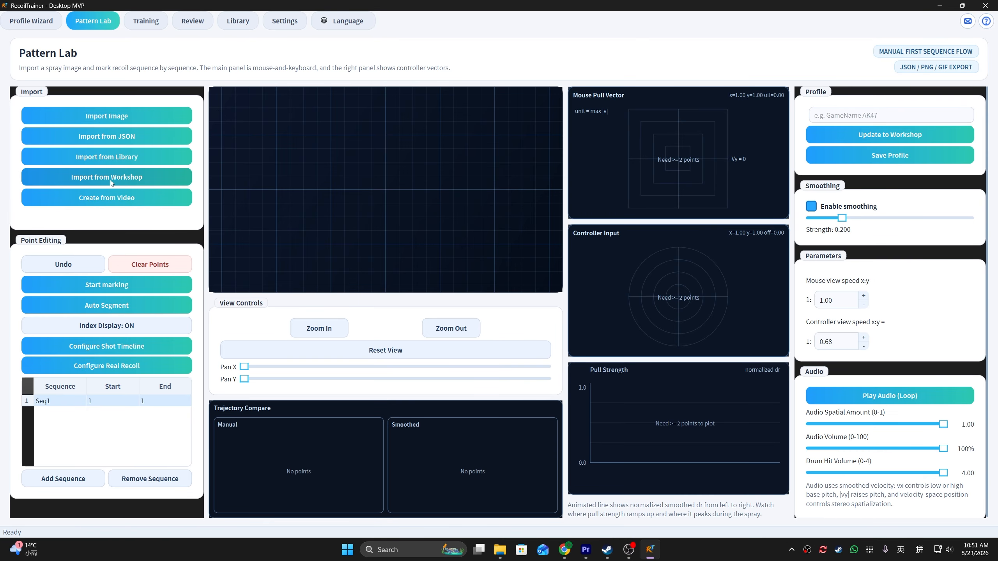